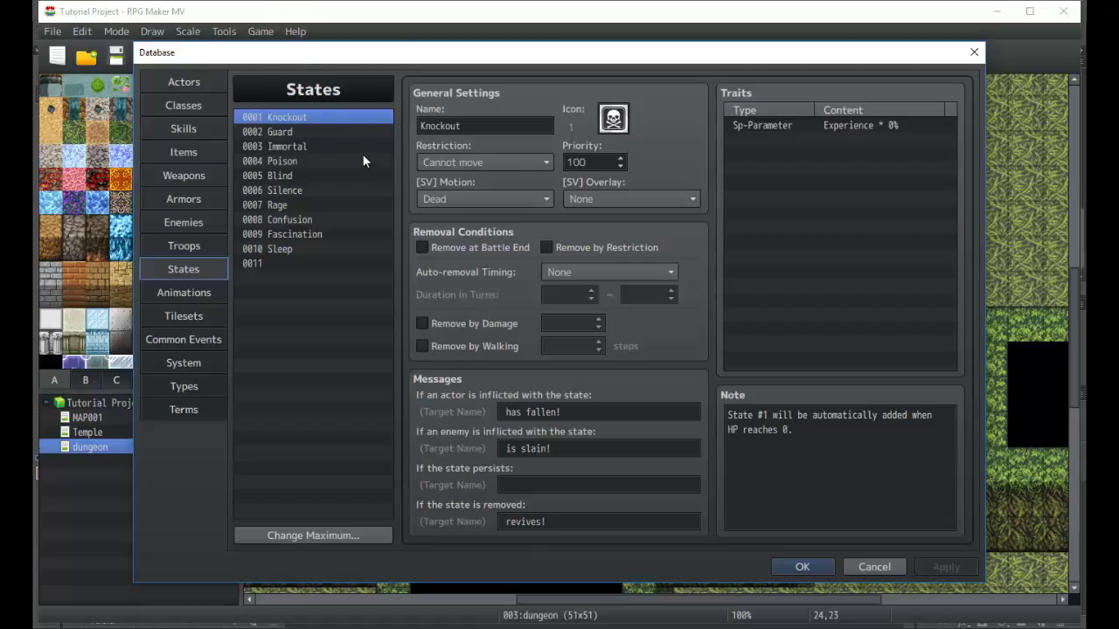
Raise the States maximum to 12, adding empty slot 0012
{"action": "left_click", "coordinate": [292, 536]}
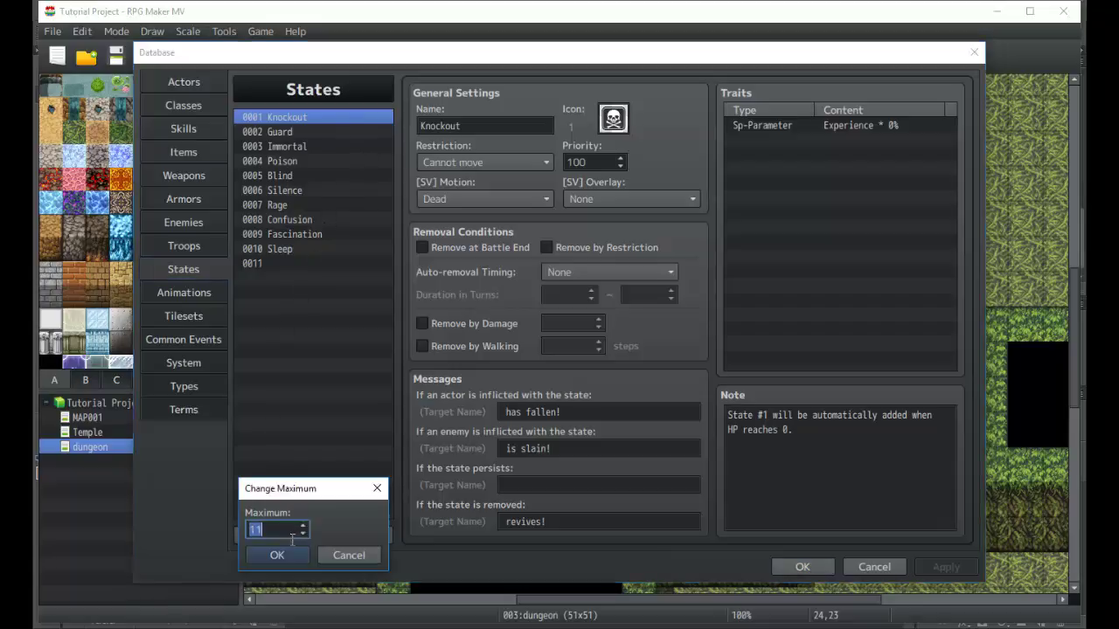
{"action": "left_click", "coordinate": [354, 550]}
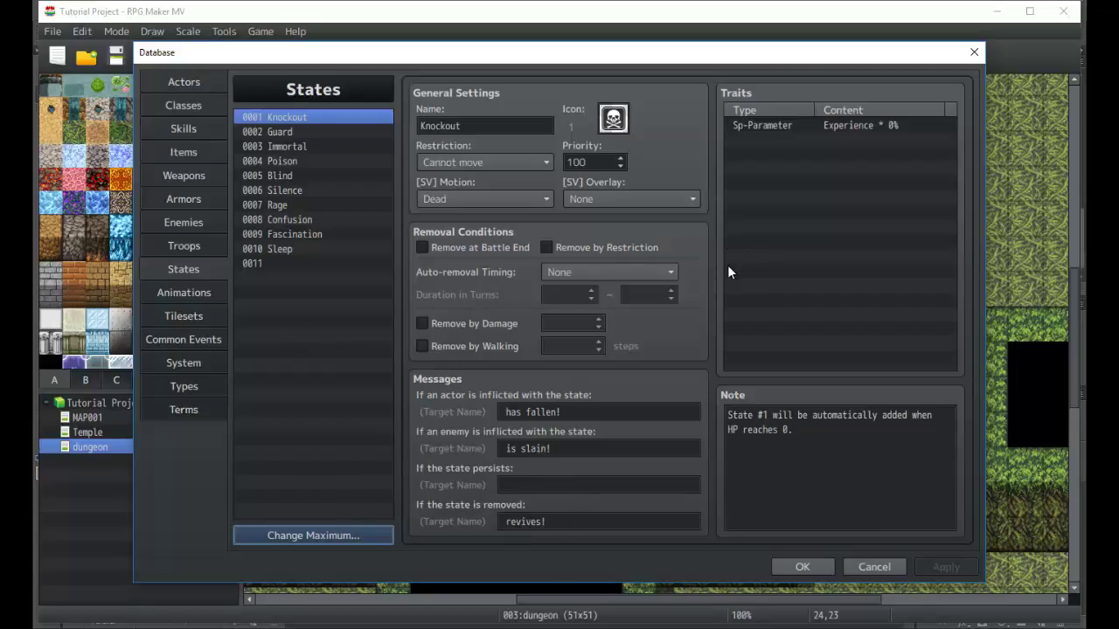
{"action": "mouse_move", "coordinate": [728, 271]}
{"action": "left_click", "coordinate": [335, 537]}
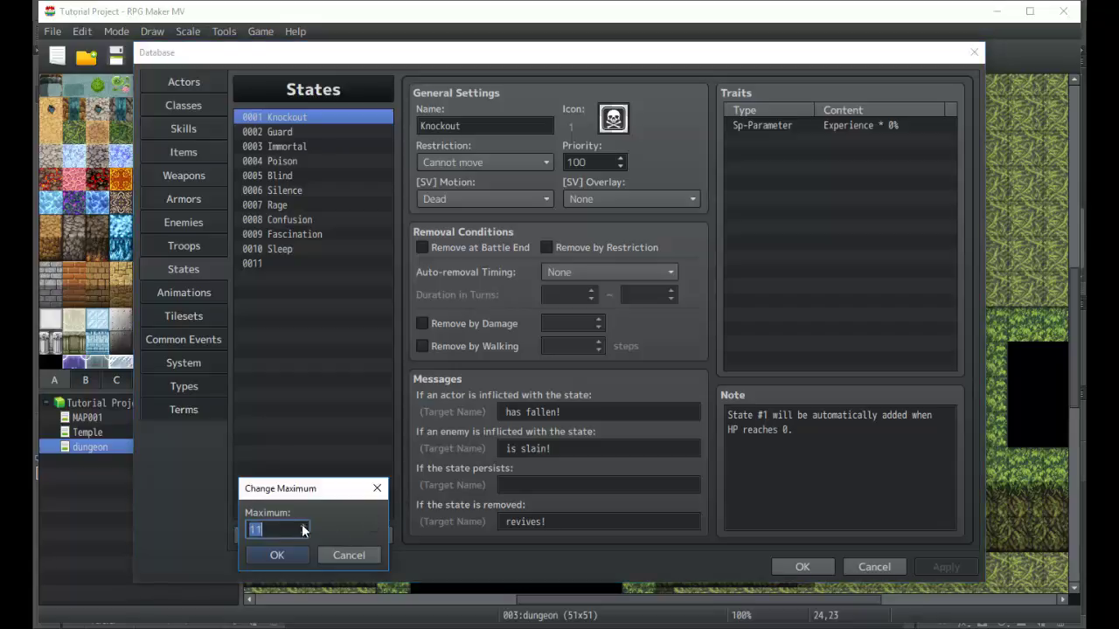
{"action": "key", "text": "Return"}
Review the Guard and Knockout state settings
{"action": "left_click", "coordinate": [298, 129]}
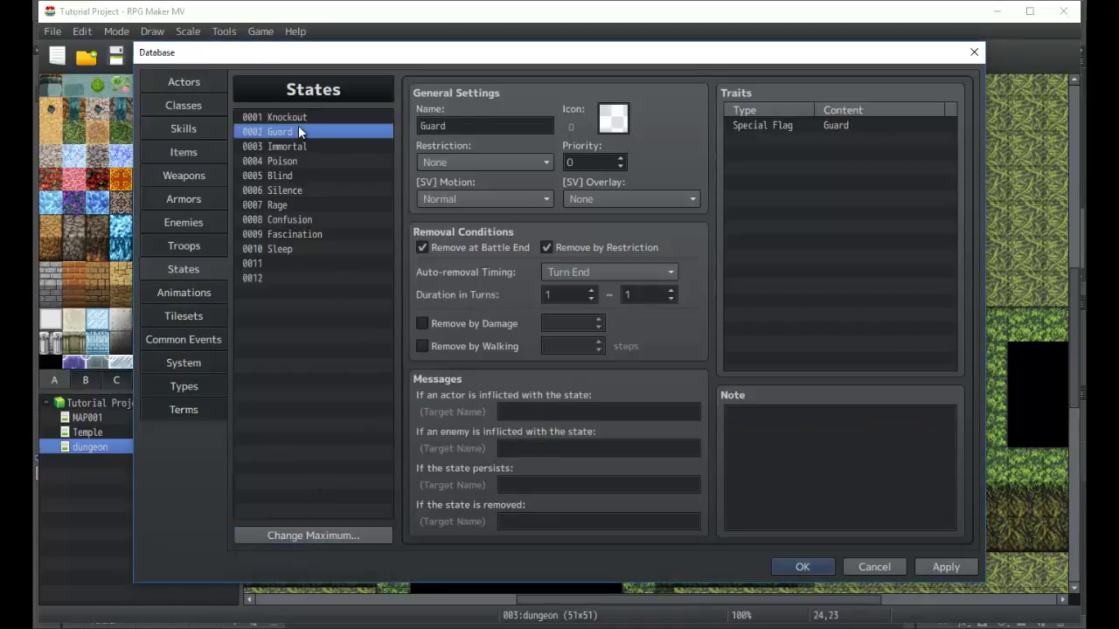
{"action": "left_click", "coordinate": [297, 116]}
{"action": "left_click", "coordinate": [290, 131]}
Check the Defend skill's Add State Guard 100% effect and the empty skill slot 0013
{"action": "left_click", "coordinate": [187, 133]}
{"action": "left_click", "coordinate": [292, 130]}
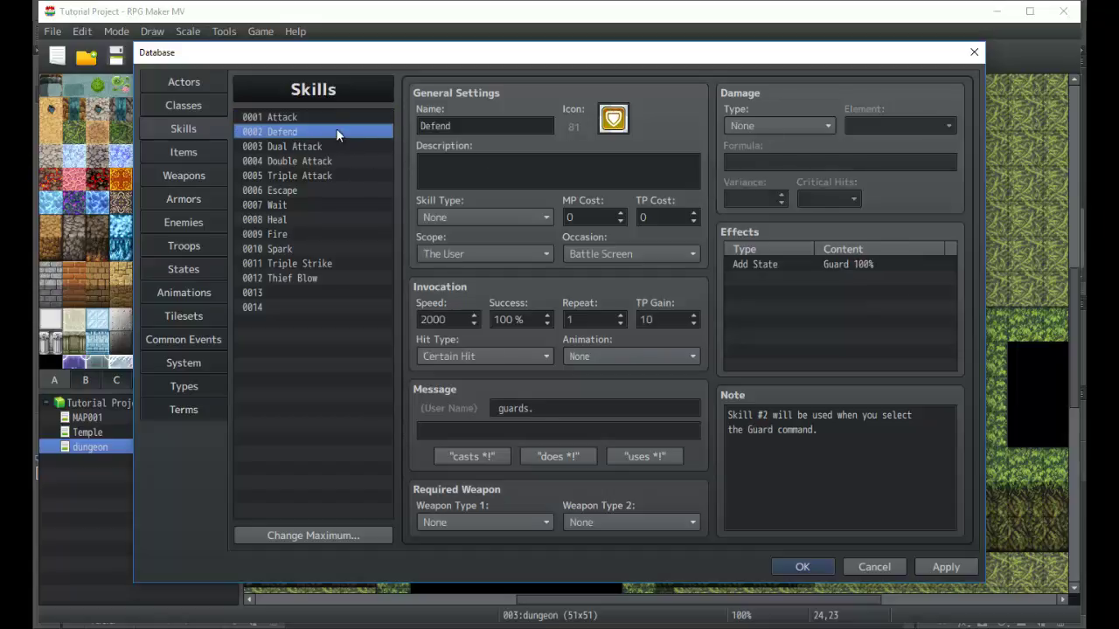
{"action": "left_click", "coordinate": [784, 265]}
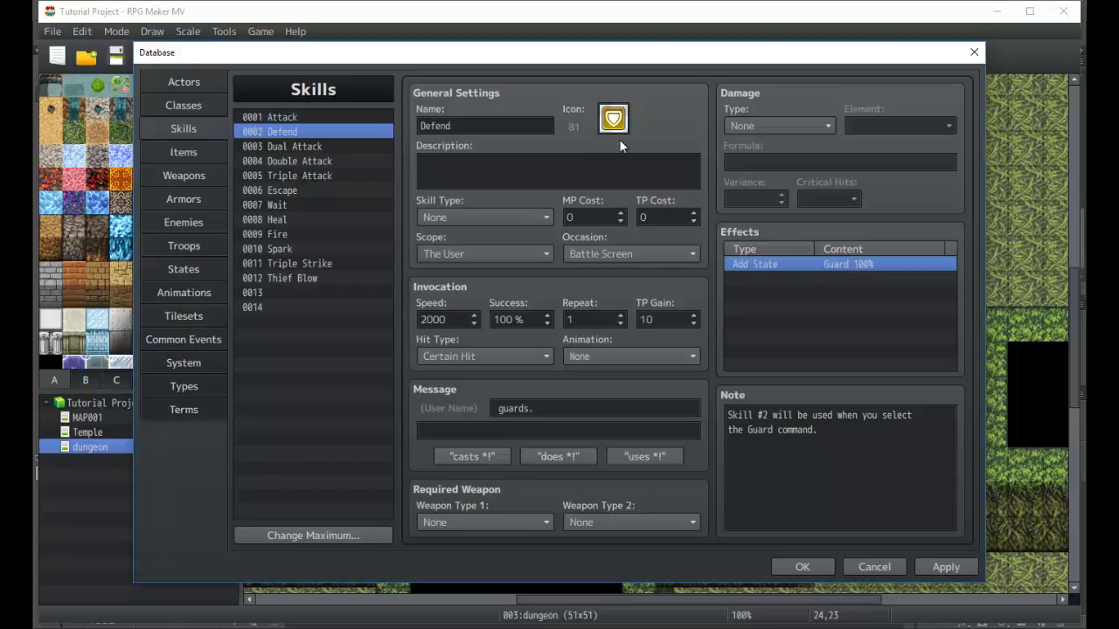
{"action": "left_click", "coordinate": [299, 293]}
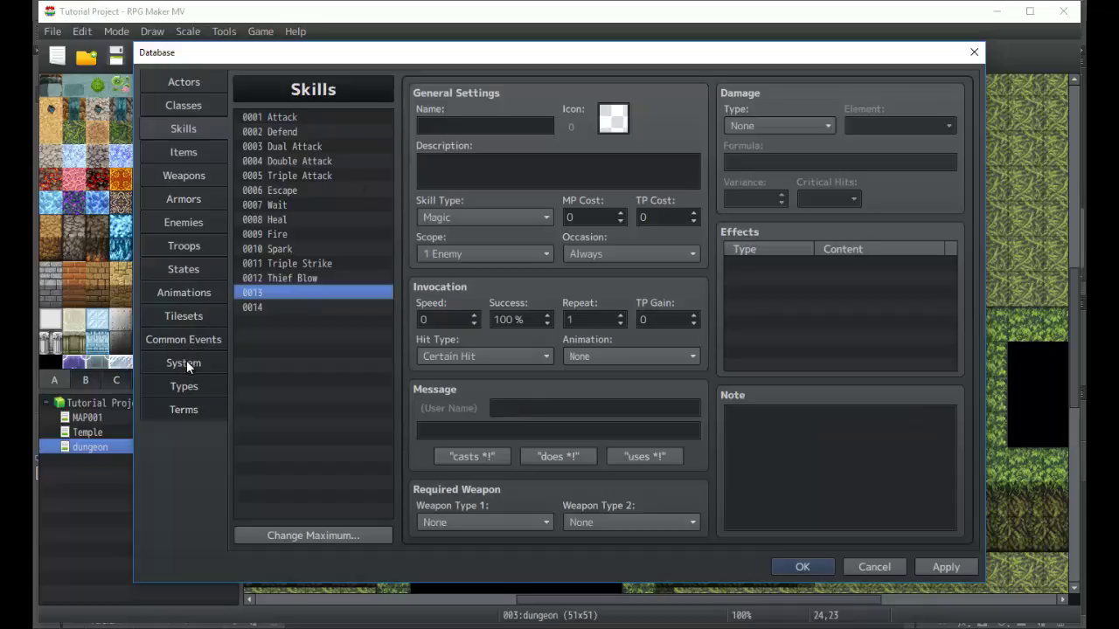
Return to States and review Knockout's messages and Experience * 0% trait
{"action": "left_click", "coordinate": [179, 317]}
{"action": "left_click", "coordinate": [179, 294]}
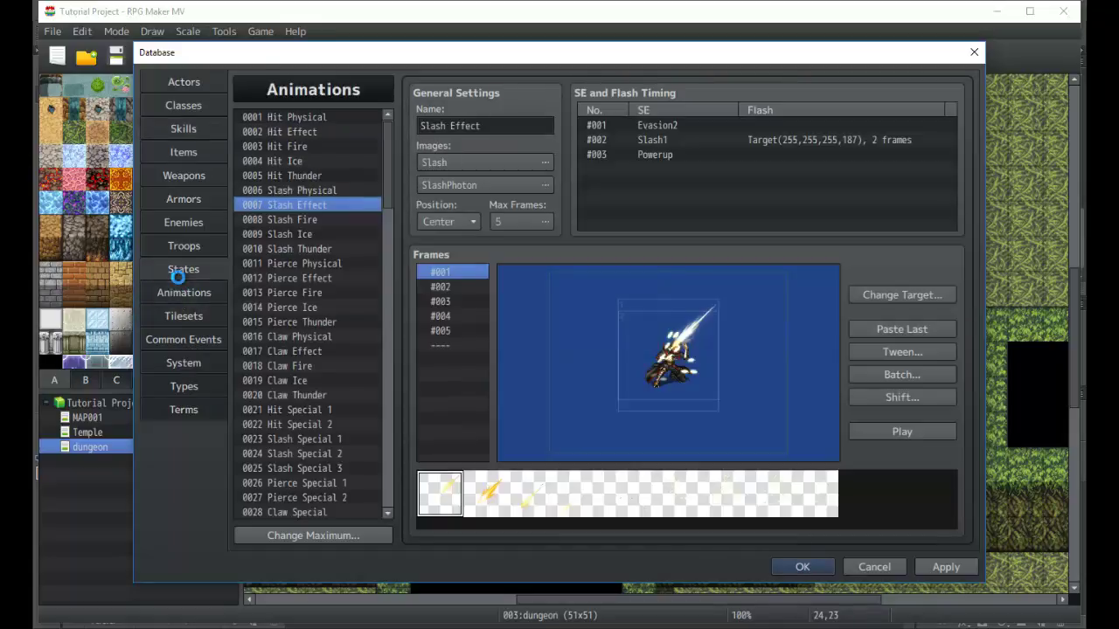
{"action": "left_click", "coordinate": [179, 271]}
{"action": "left_click", "coordinate": [280, 117]}
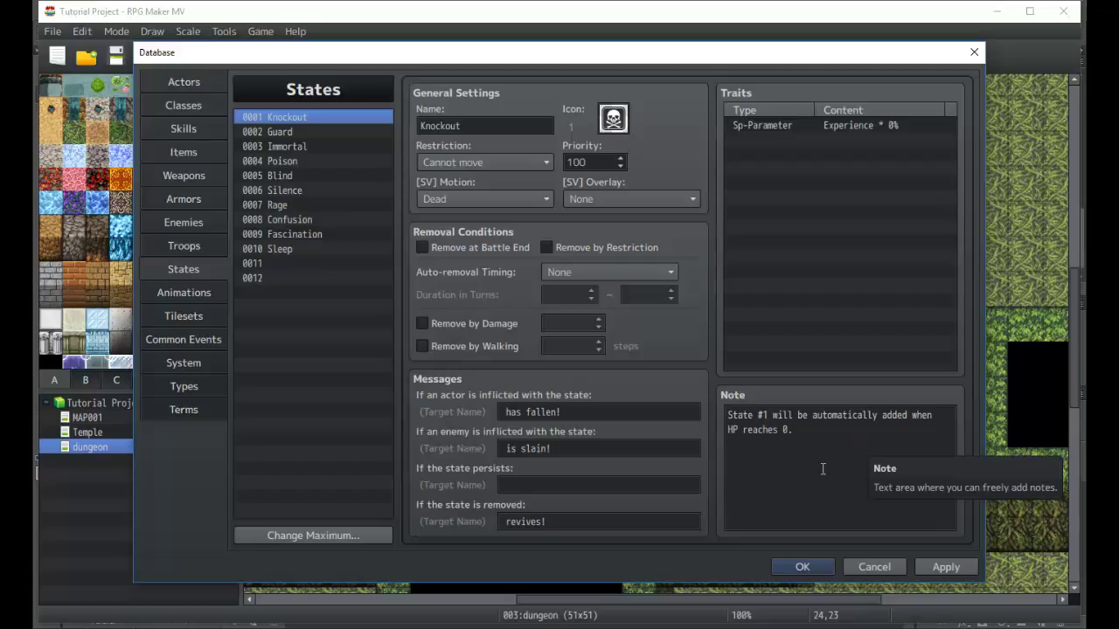
{"action": "left_click", "coordinate": [563, 411]}
{"action": "left_click", "coordinate": [562, 448]}
{"action": "double_click", "coordinate": [543, 516]}
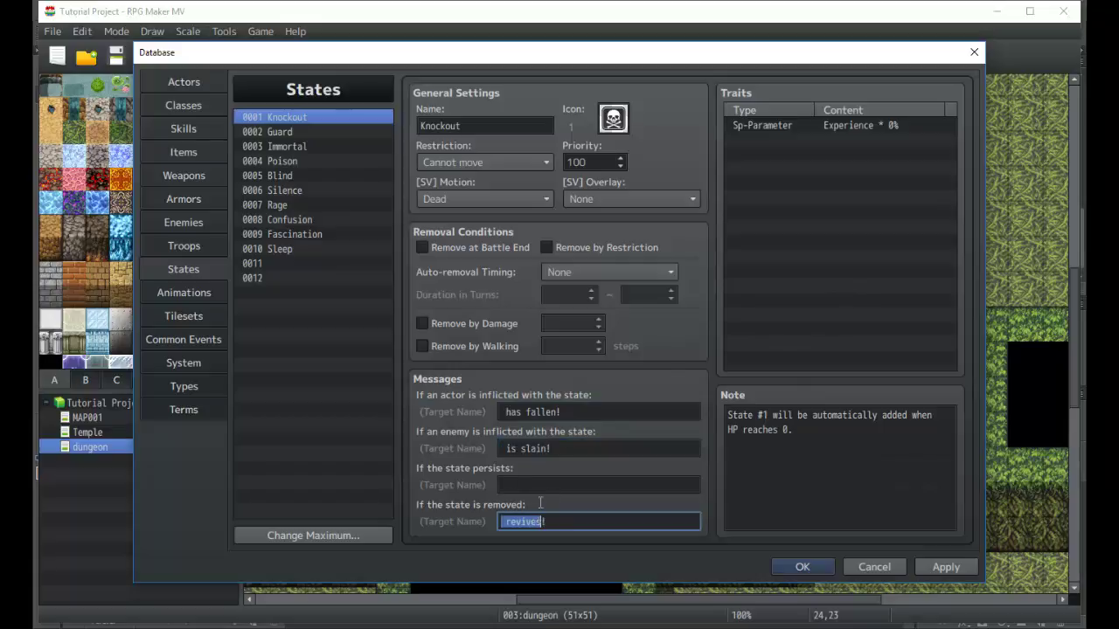
{"action": "left_click", "coordinate": [783, 123]}
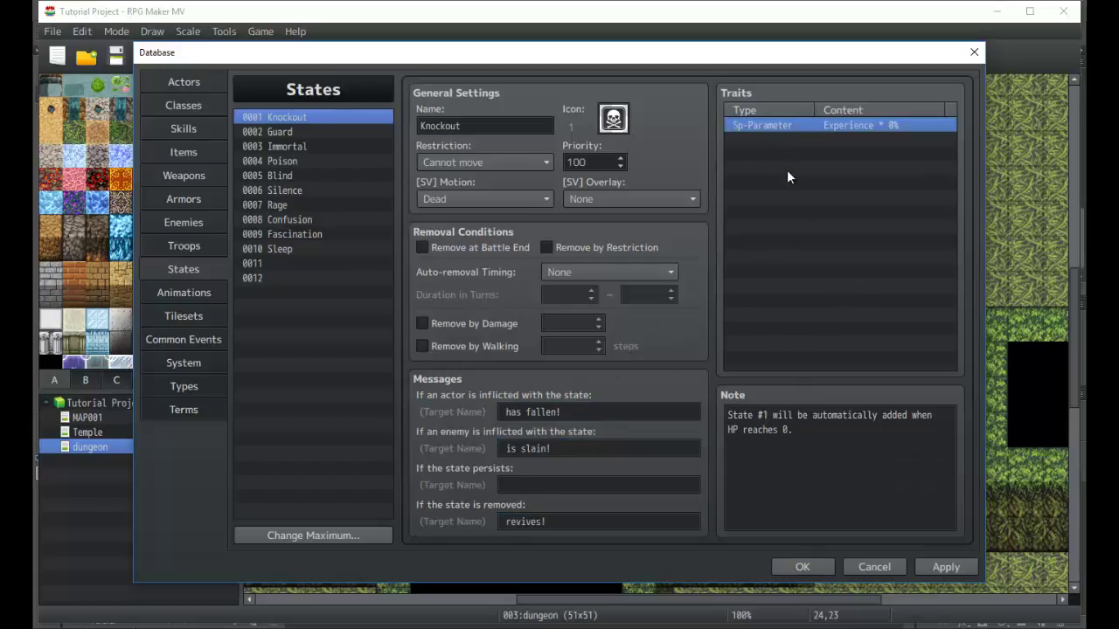
Change Knockout's Experience rate to 25%, then restore it to 0%
{"action": "double_click", "coordinate": [845, 125]}
{"action": "double_click", "coordinate": [841, 272]}
{"action": "type", "text": "25"}
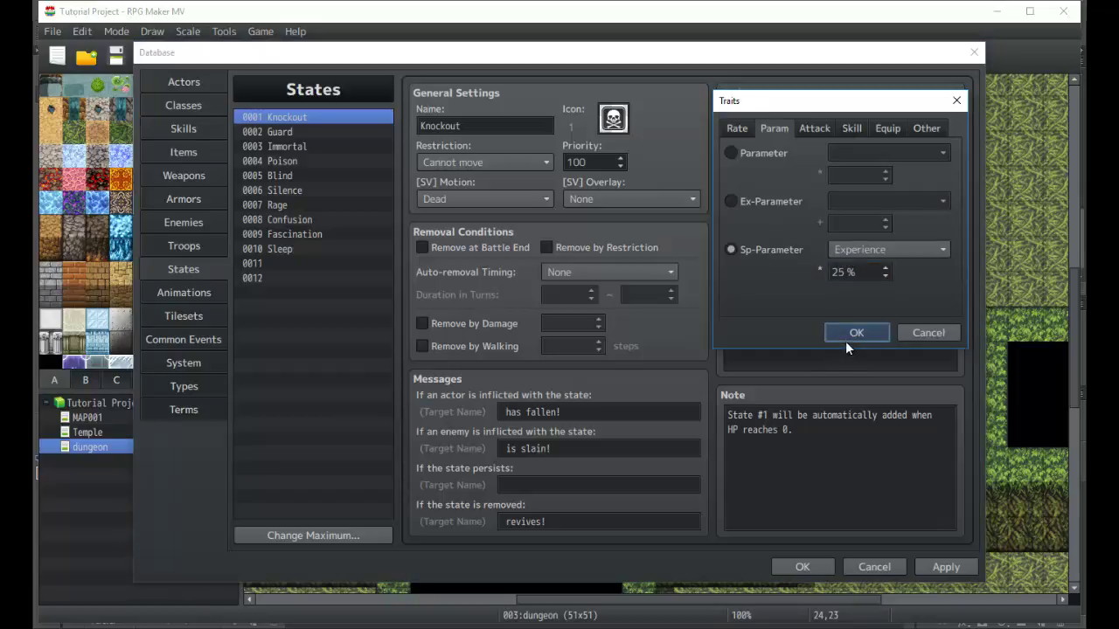
{"action": "left_click", "coordinate": [852, 336]}
{"action": "double_click", "coordinate": [826, 128]}
{"action": "double_click", "coordinate": [844, 272]}
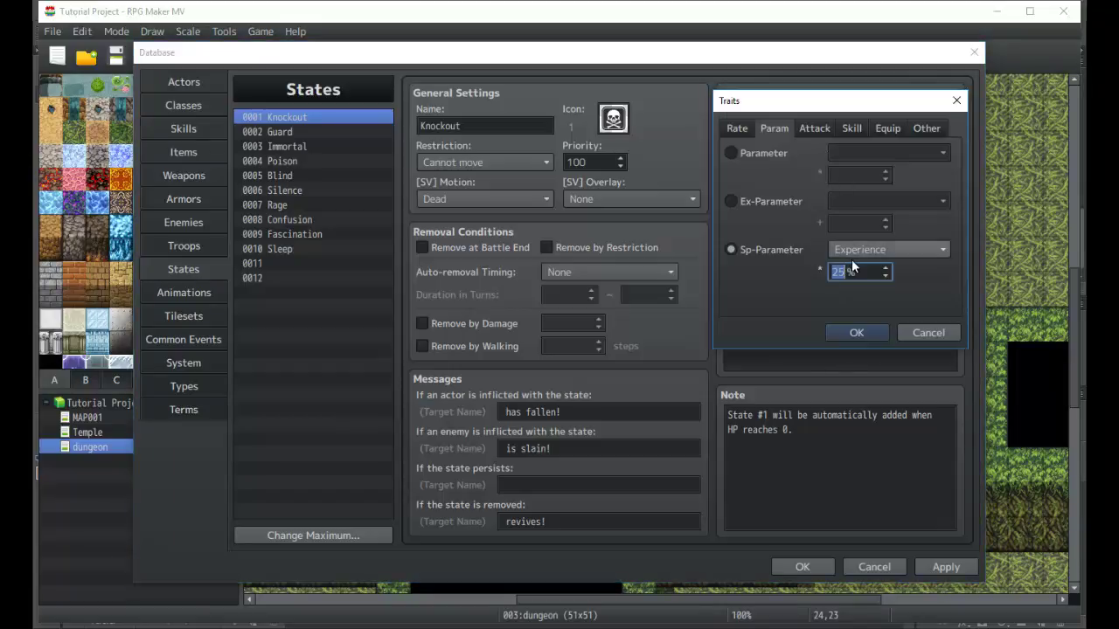
{"action": "key", "text": "BackSpace"}
{"action": "type", "text": "0"}
{"action": "left_click", "coordinate": [856, 332]}
Browse the new-trait categories and close the dialog without adding a trait
{"action": "double_click", "coordinate": [832, 160]}
{"action": "left_click", "coordinate": [764, 128]}
{"action": "left_click", "coordinate": [800, 128]}
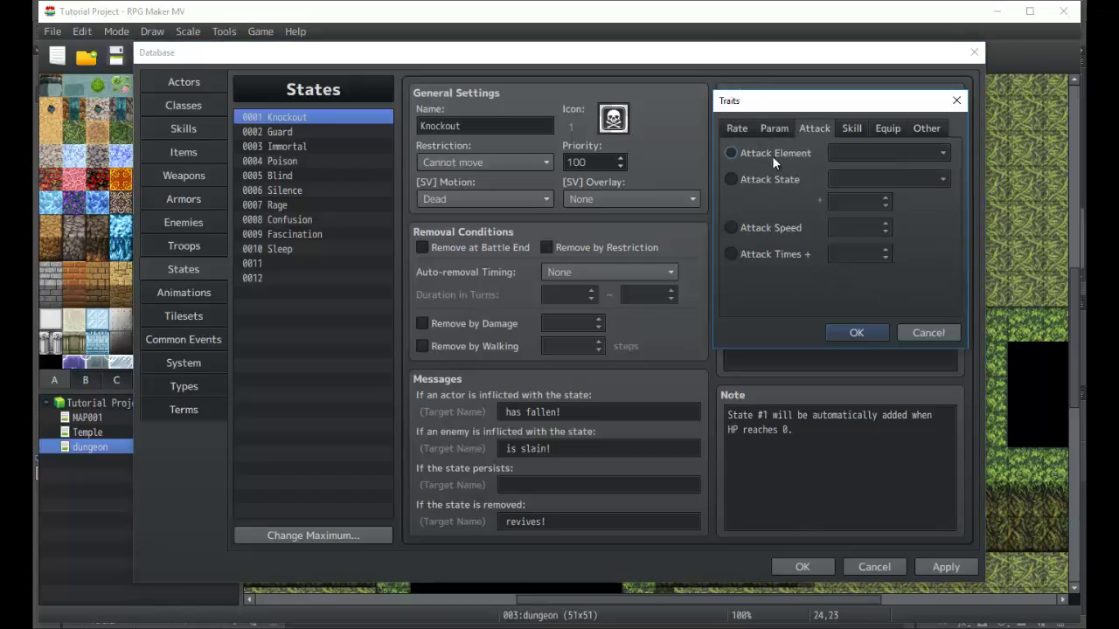
{"action": "left_click", "coordinate": [857, 128]}
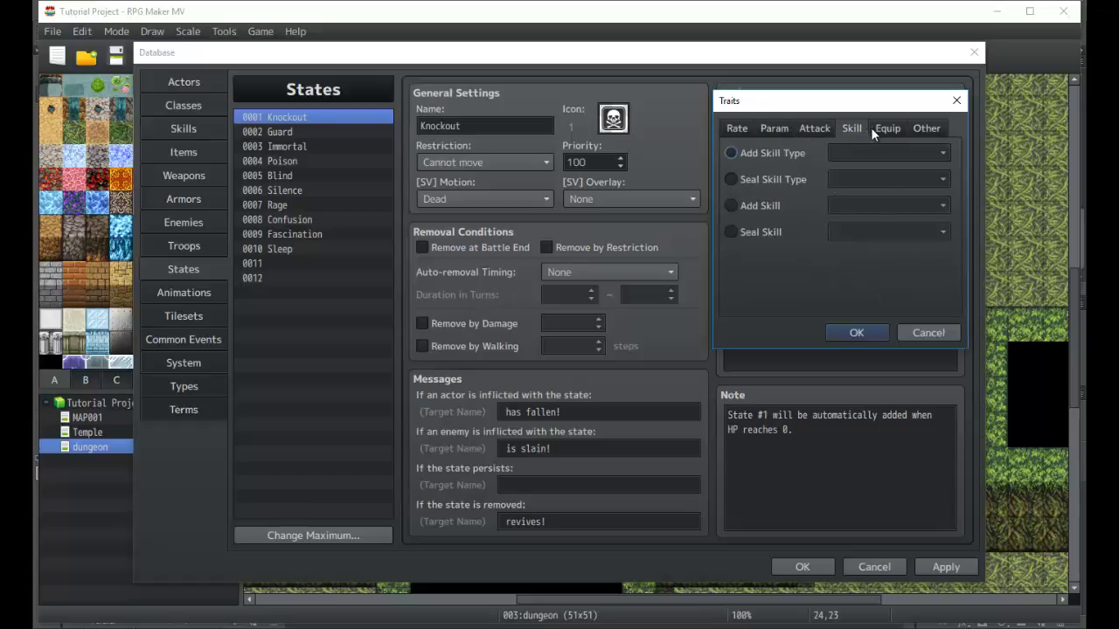
{"action": "left_click", "coordinate": [896, 127]}
{"action": "left_click", "coordinate": [925, 129]}
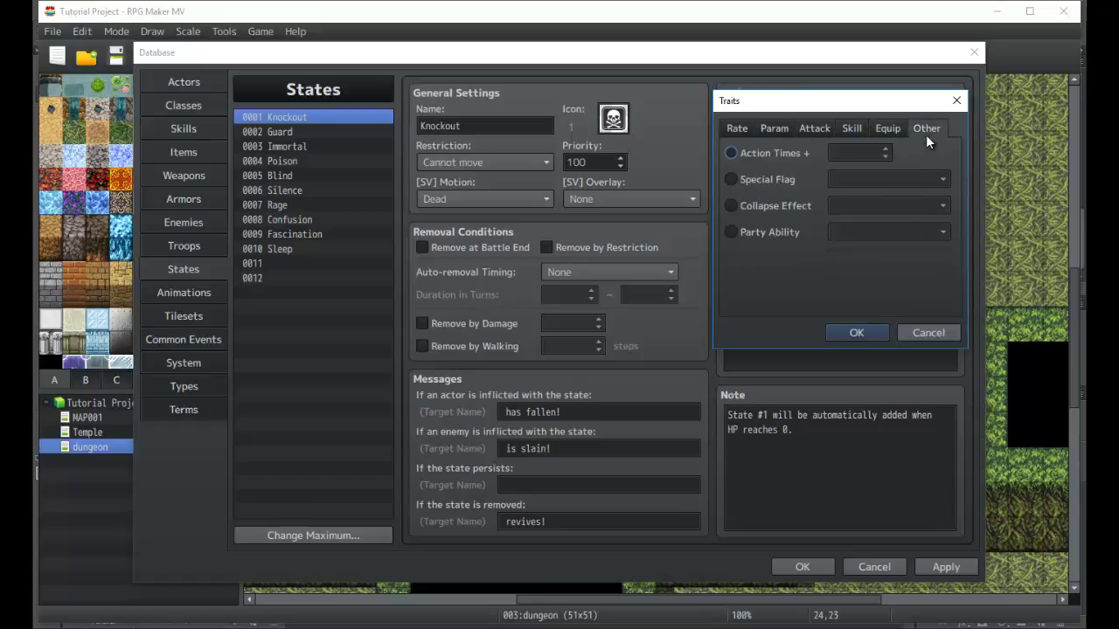
{"action": "left_click", "coordinate": [884, 331]}
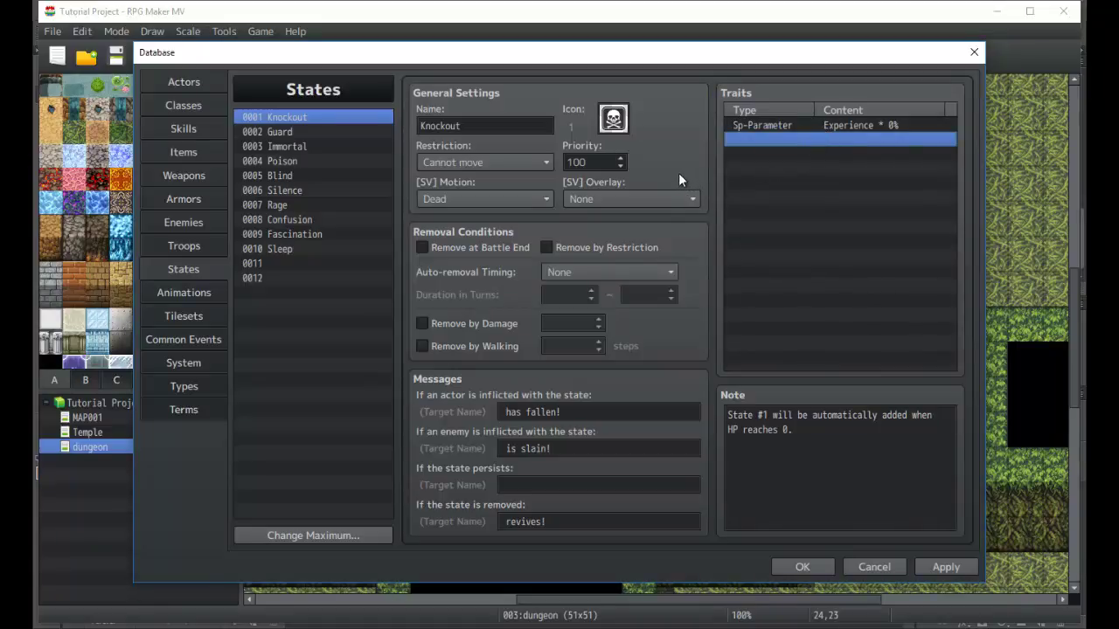
{"action": "left_click", "coordinate": [510, 247]}
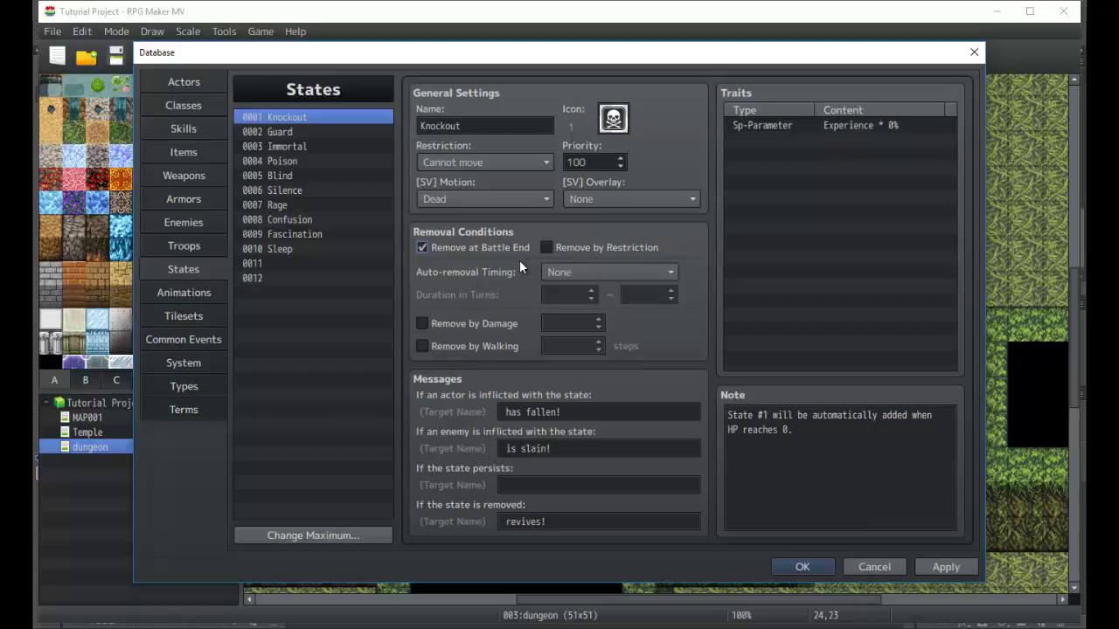
Clear Remove at Battle End, then review Immortal's State Resist and Poison's HP Regeneration -10% traits
{"action": "left_click", "coordinate": [511, 248]}
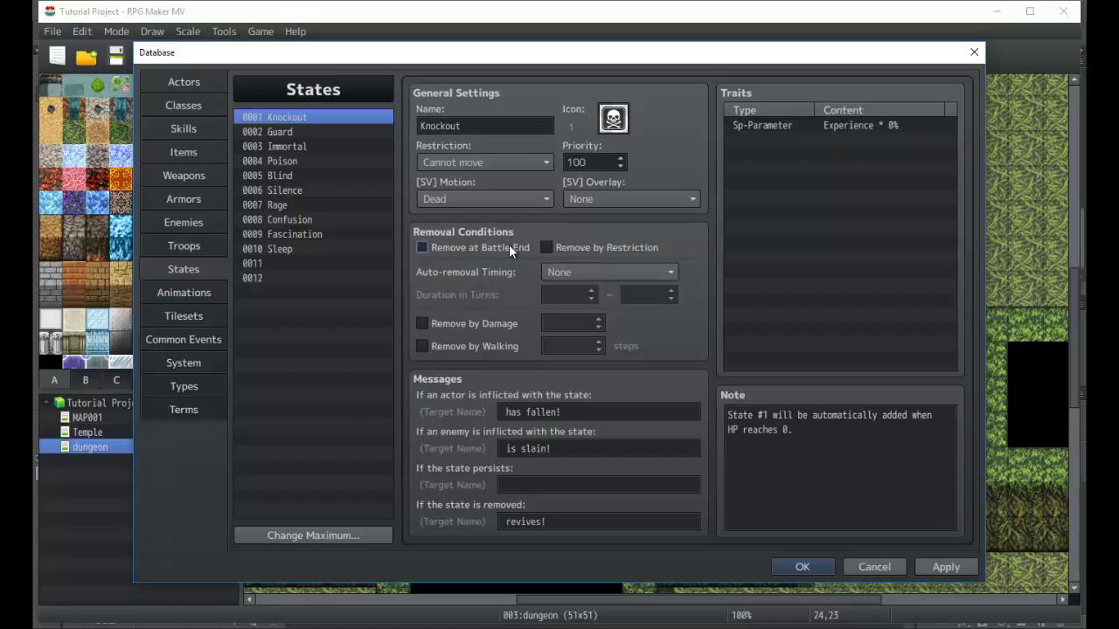
{"action": "left_click", "coordinate": [285, 147]}
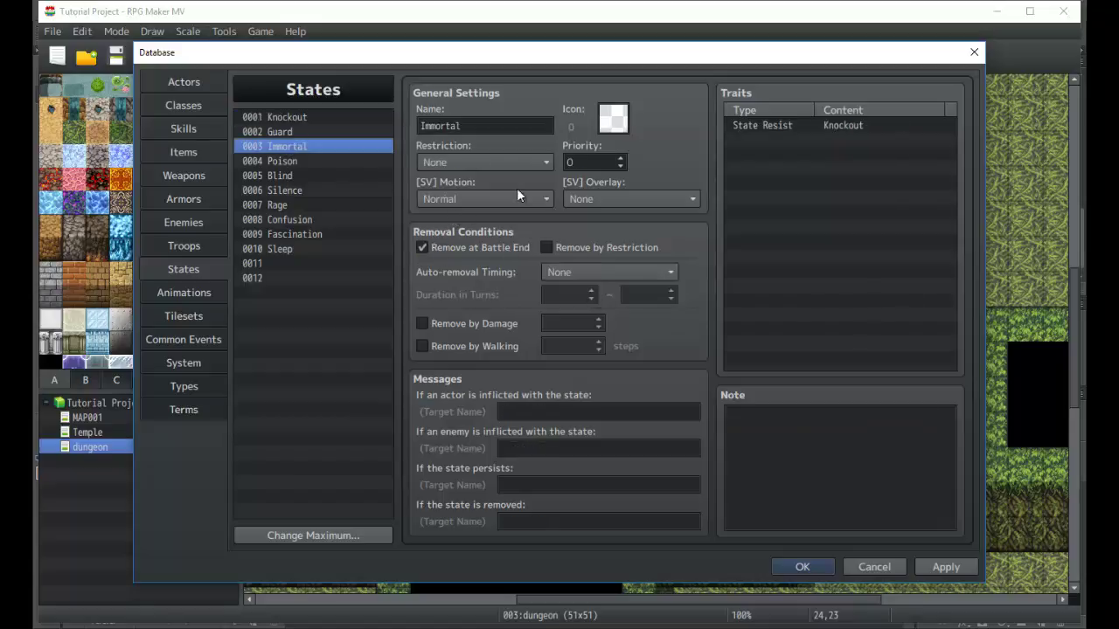
{"action": "left_click", "coordinate": [822, 127]}
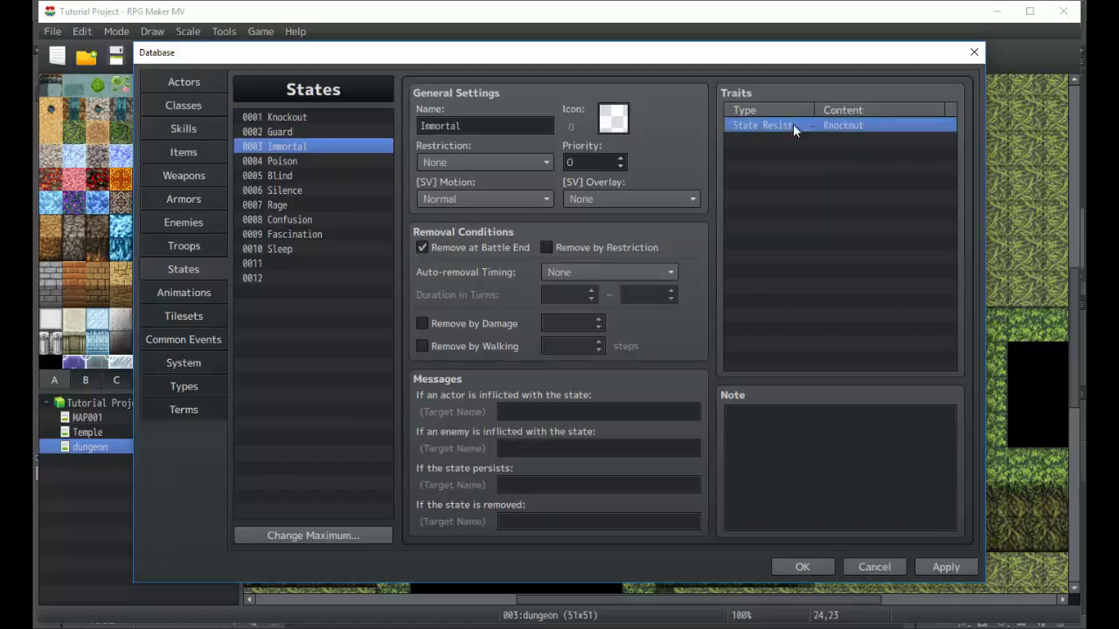
{"action": "left_click", "coordinate": [335, 161]}
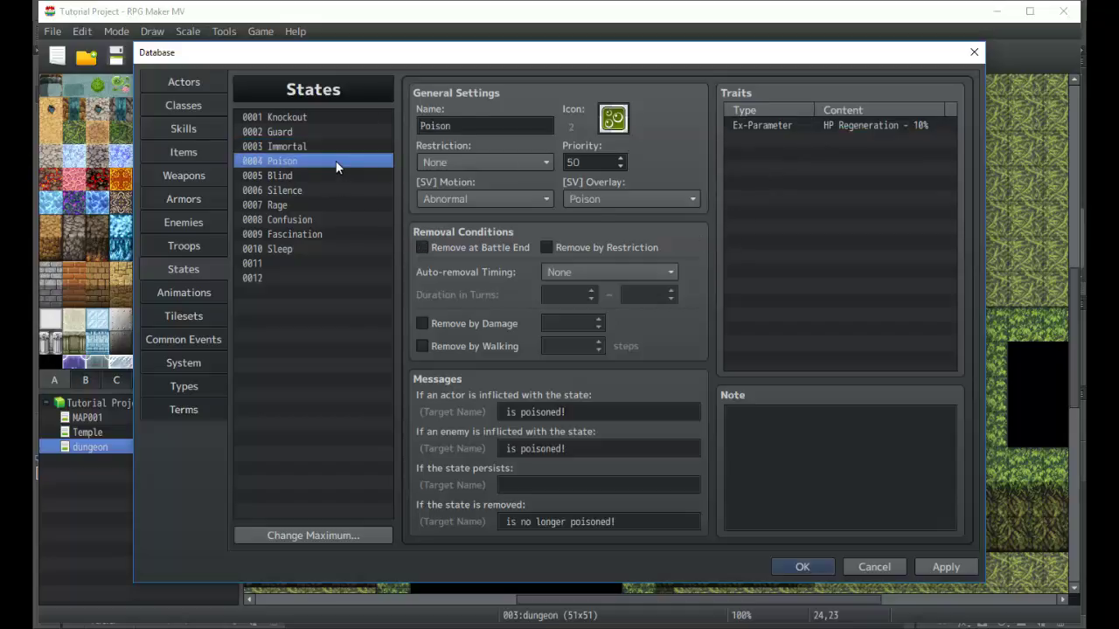
{"action": "left_click", "coordinate": [875, 127]}
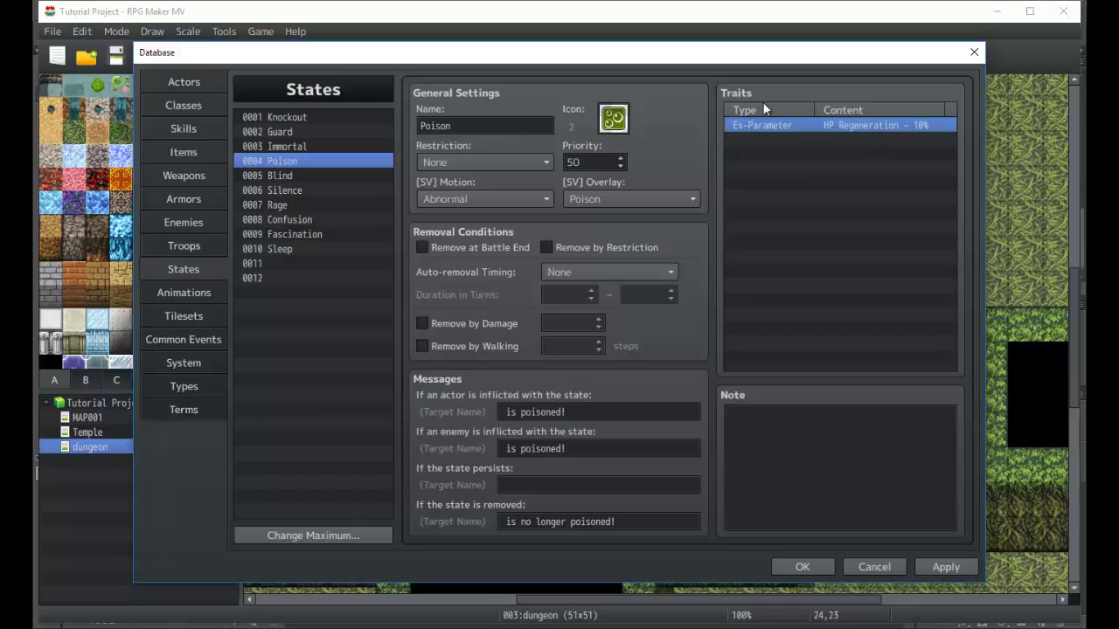
{"action": "double_click", "coordinate": [833, 127]}
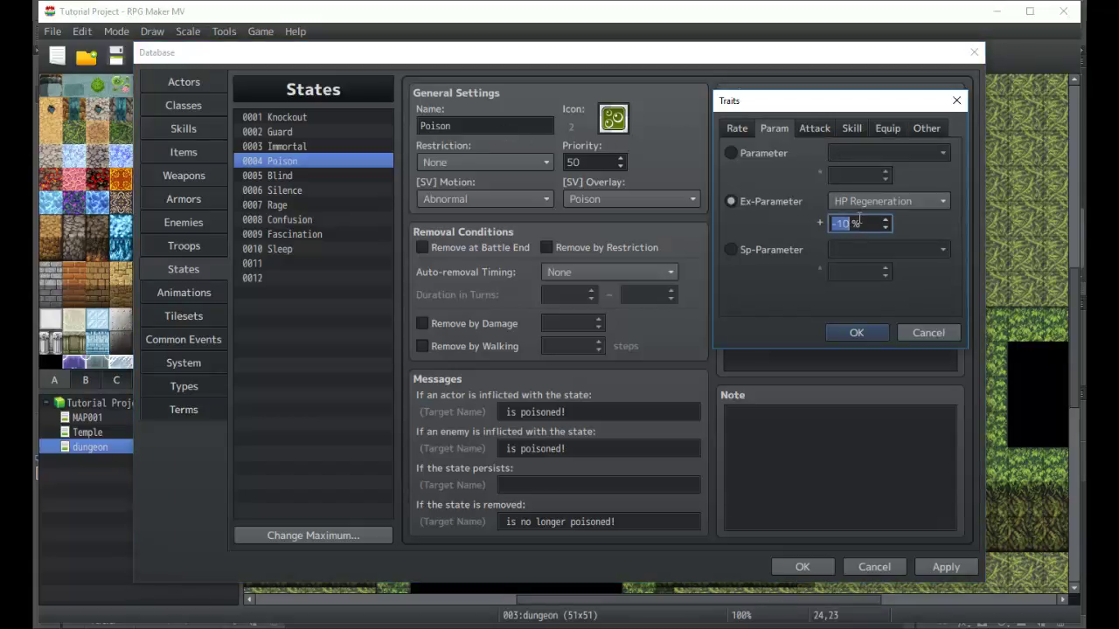
{"action": "left_click", "coordinate": [902, 204]}
{"action": "left_click", "coordinate": [902, 204]}
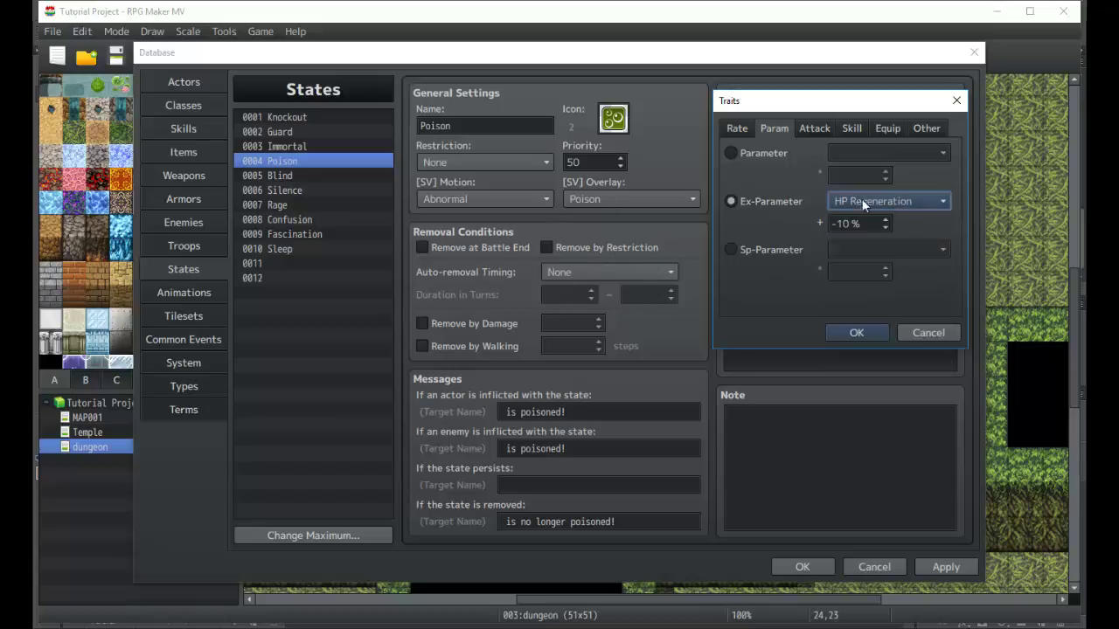
{"action": "left_click", "coordinate": [727, 128]}
{"action": "left_click", "coordinate": [775, 128]}
{"action": "left_click", "coordinate": [813, 130]}
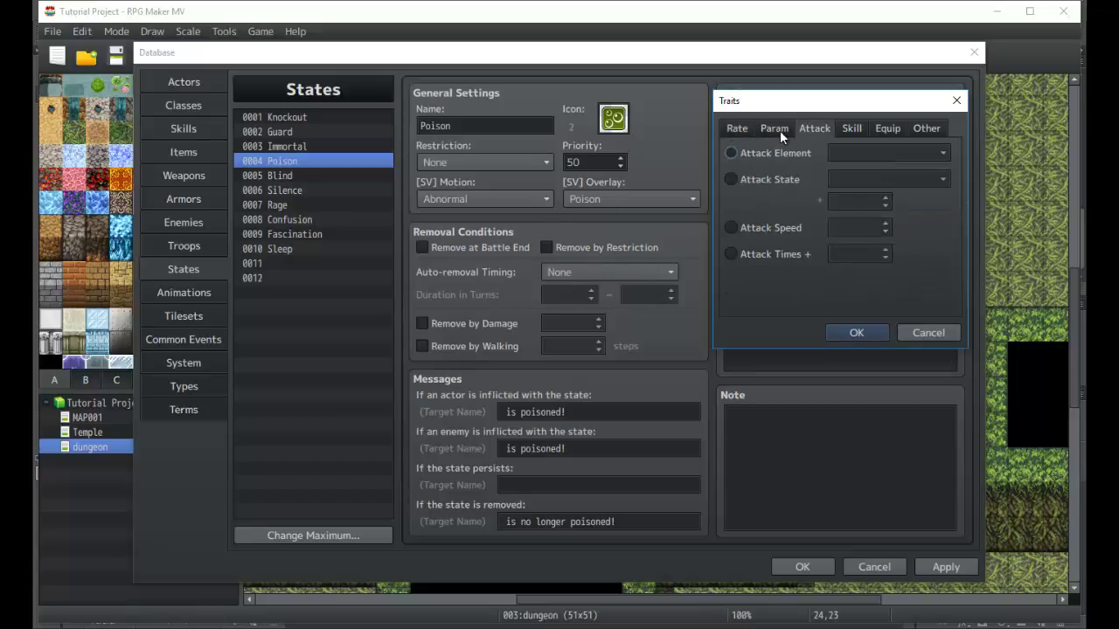
{"action": "left_click", "coordinate": [774, 129]}
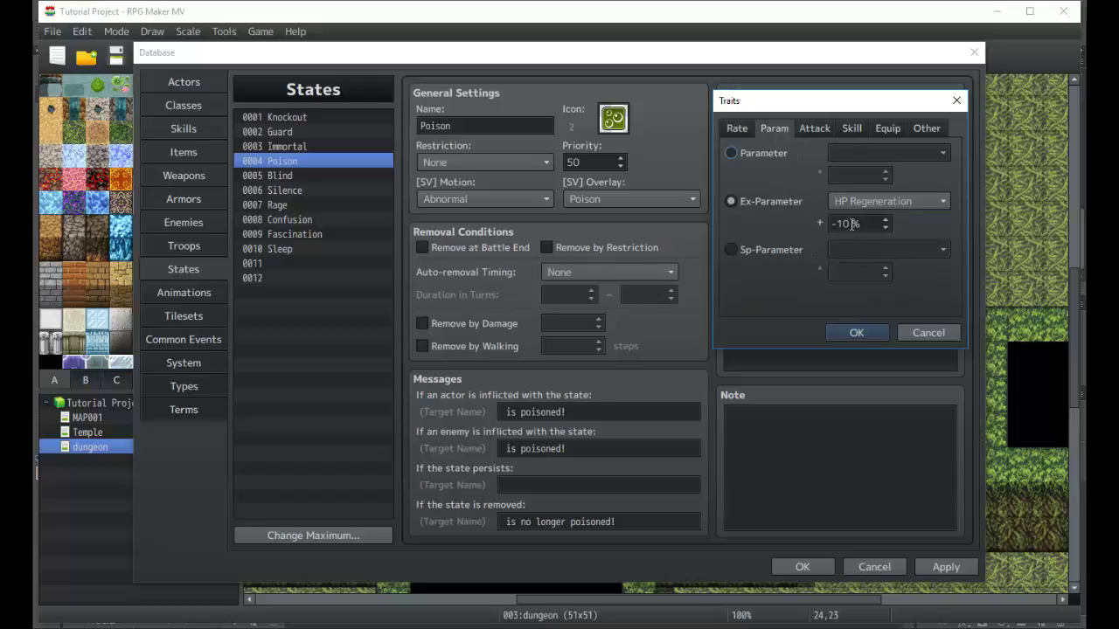
{"action": "left_click", "coordinate": [813, 137]}
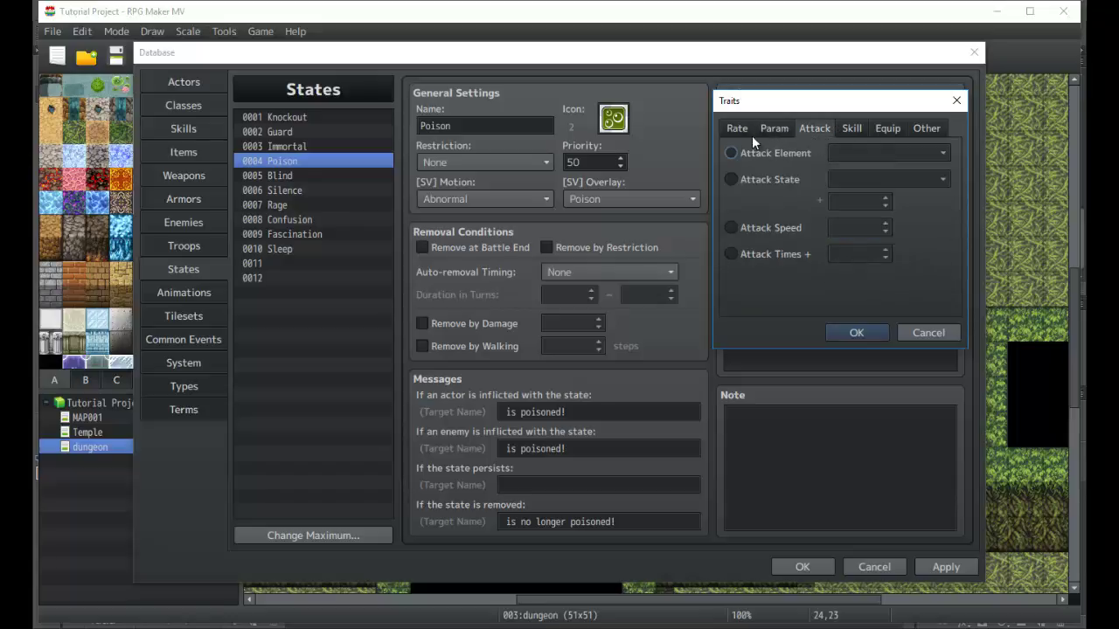
{"action": "left_click", "coordinate": [774, 129]}
{"action": "left_click", "coordinate": [773, 153]}
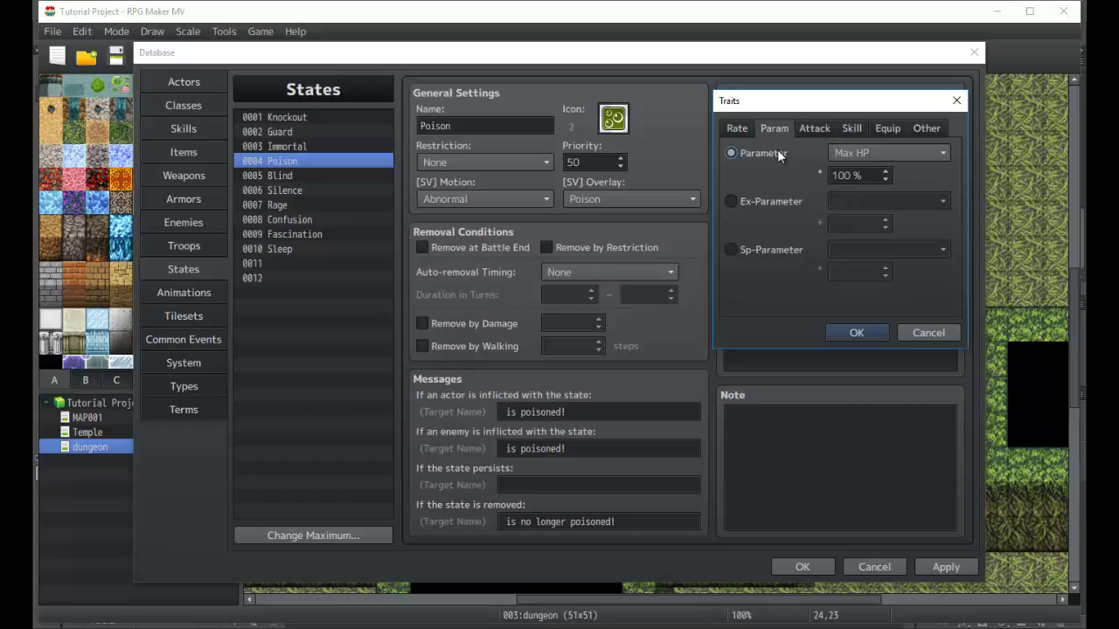
{"action": "left_click", "coordinate": [864, 154]}
{"action": "left_click", "coordinate": [852, 129]}
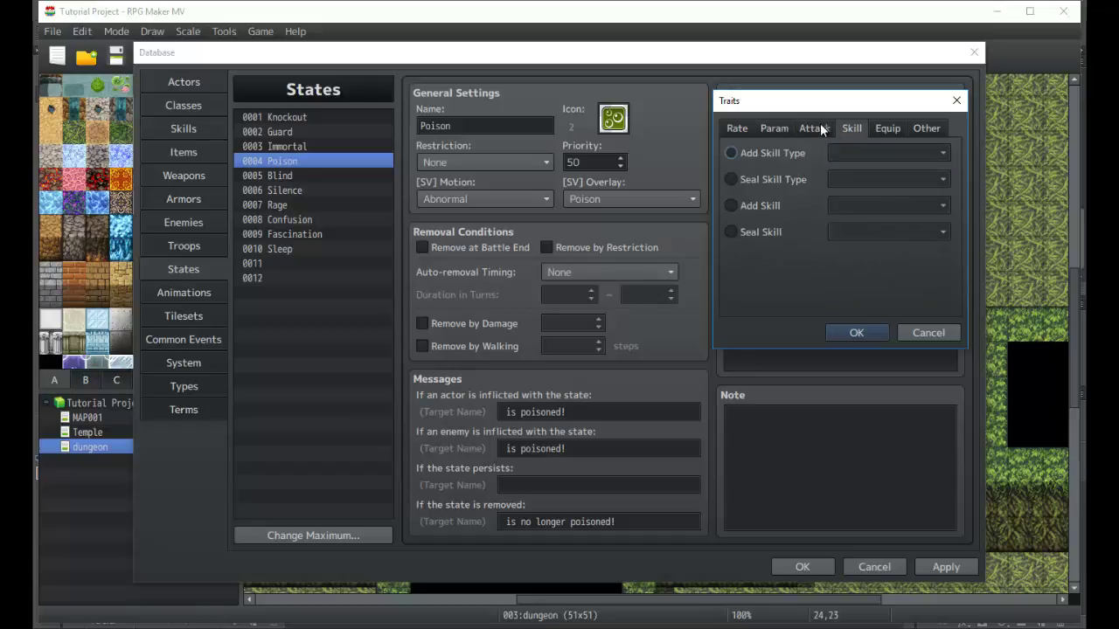
{"action": "left_click", "coordinate": [815, 129]}
{"action": "left_click", "coordinate": [764, 128]}
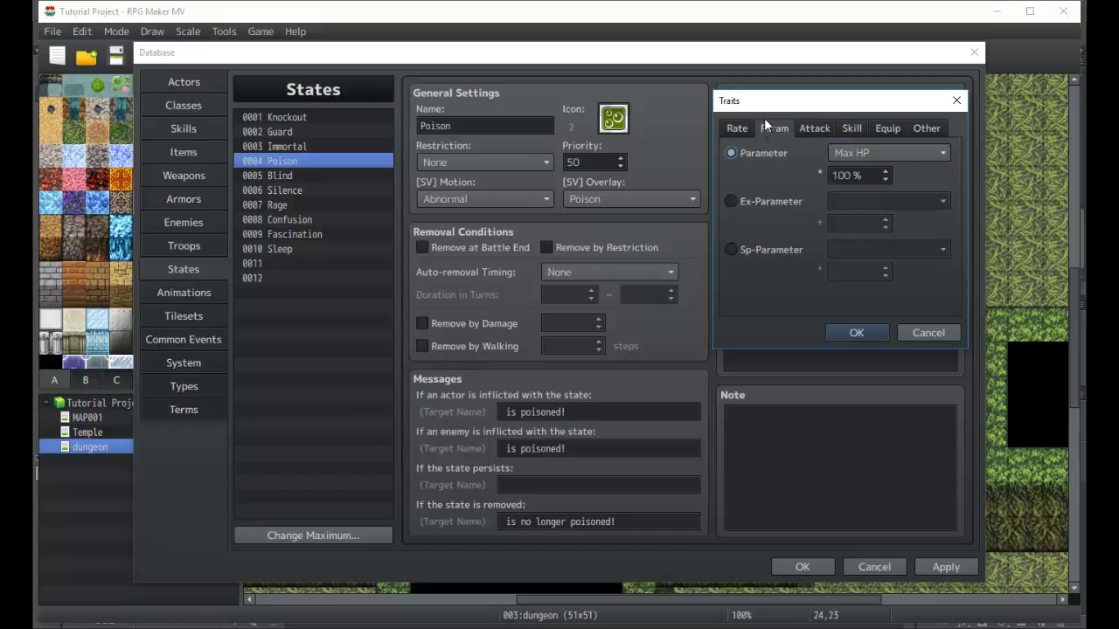
{"action": "left_click", "coordinate": [738, 129]}
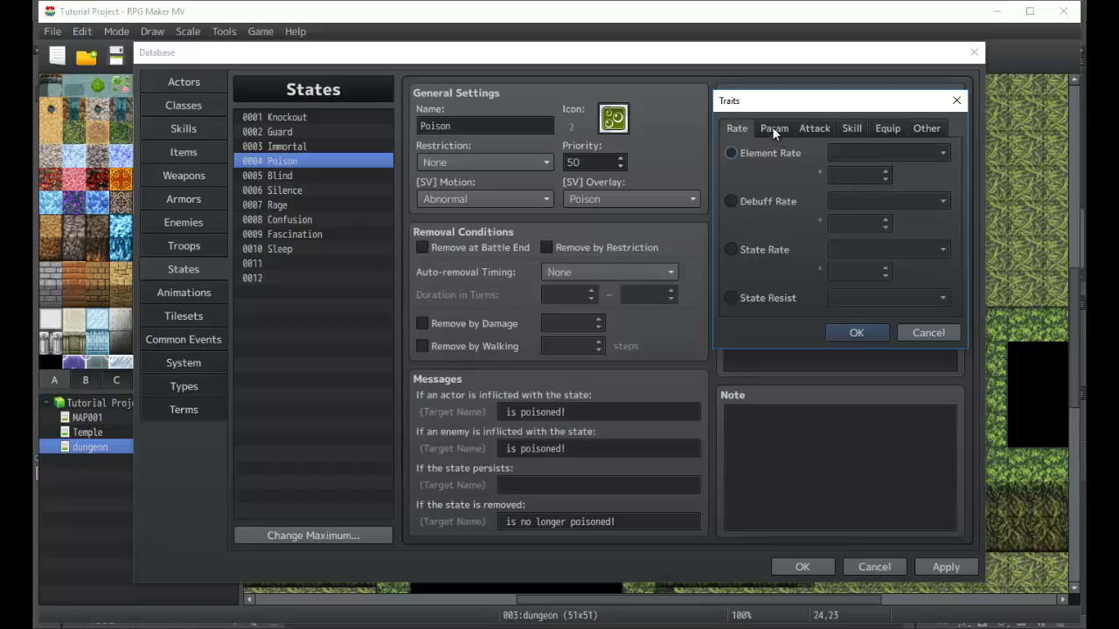
{"action": "left_click", "coordinate": [775, 130]}
{"action": "left_click", "coordinate": [815, 128]}
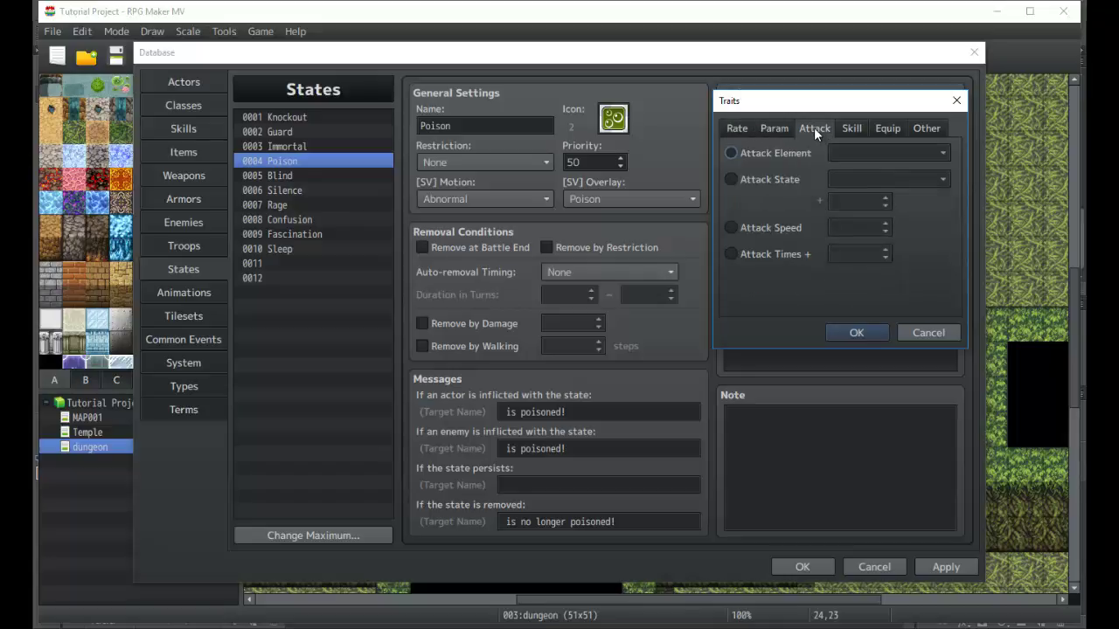
{"action": "left_click", "coordinate": [844, 126]}
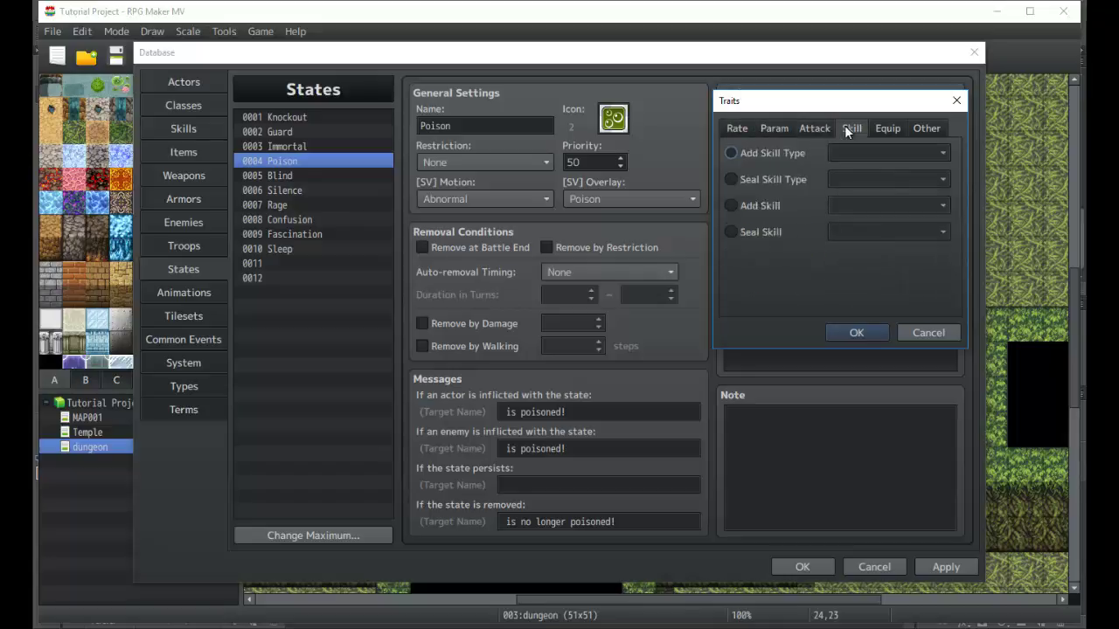
{"action": "left_click", "coordinate": [884, 128]}
{"action": "left_click", "coordinate": [925, 128]}
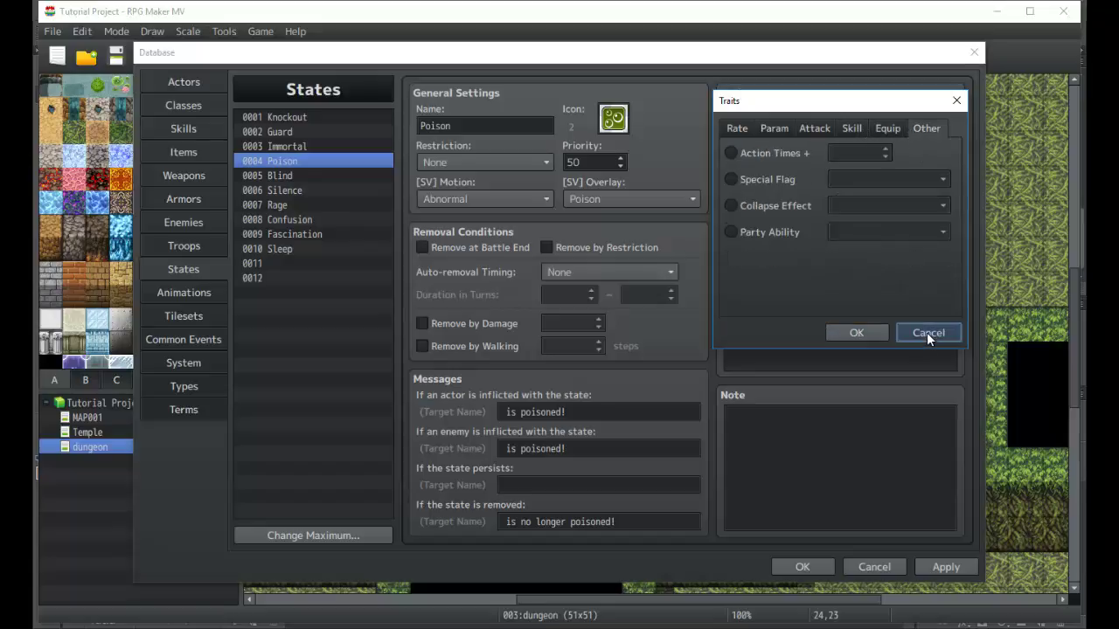
{"action": "left_click", "coordinate": [927, 332]}
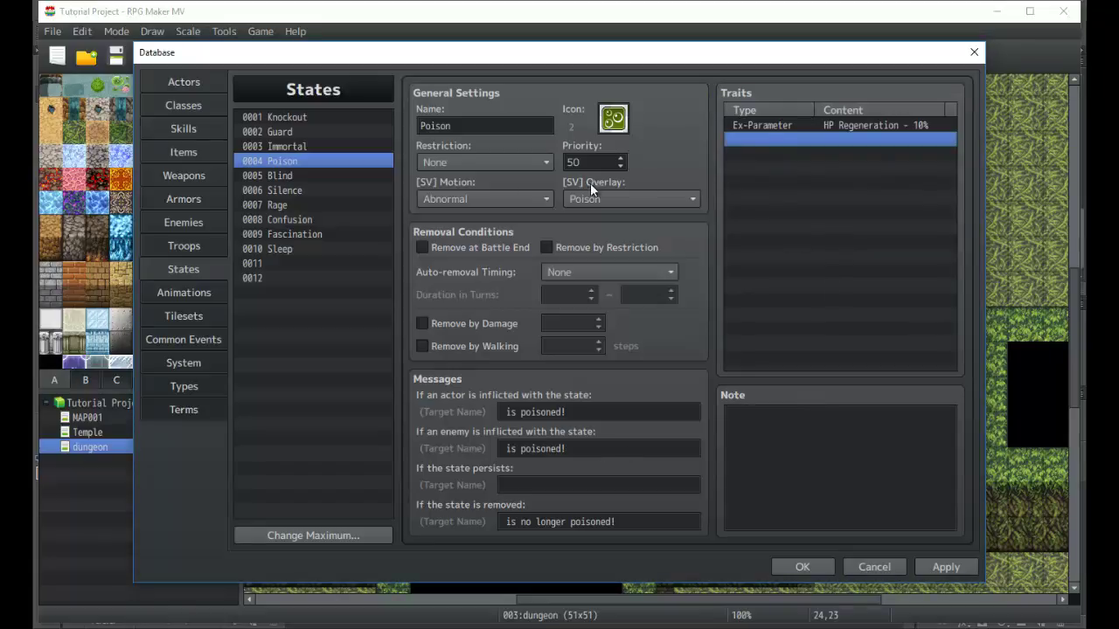
Name state 0011 'Taunt' and give it a Target Rate * 150% trait
{"action": "left_click", "coordinate": [318, 262]}
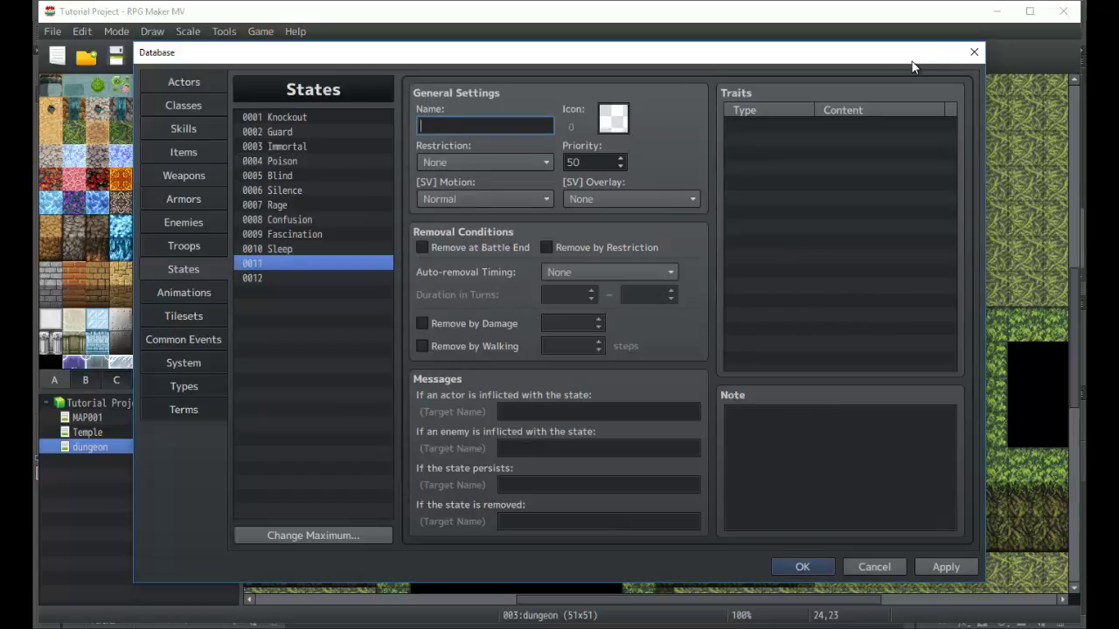
{"action": "type", "text": "Taunt"}
{"action": "double_click", "coordinate": [820, 168]}
{"action": "left_click", "coordinate": [774, 127]}
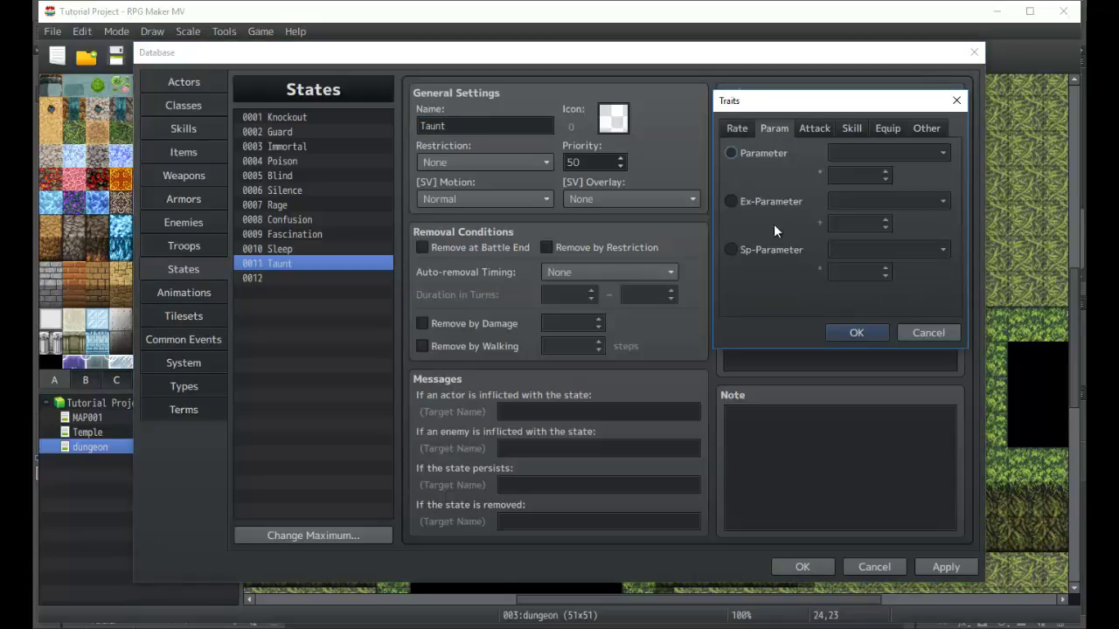
{"action": "left_click", "coordinate": [761, 254]}
{"action": "key", "text": "Tab"}
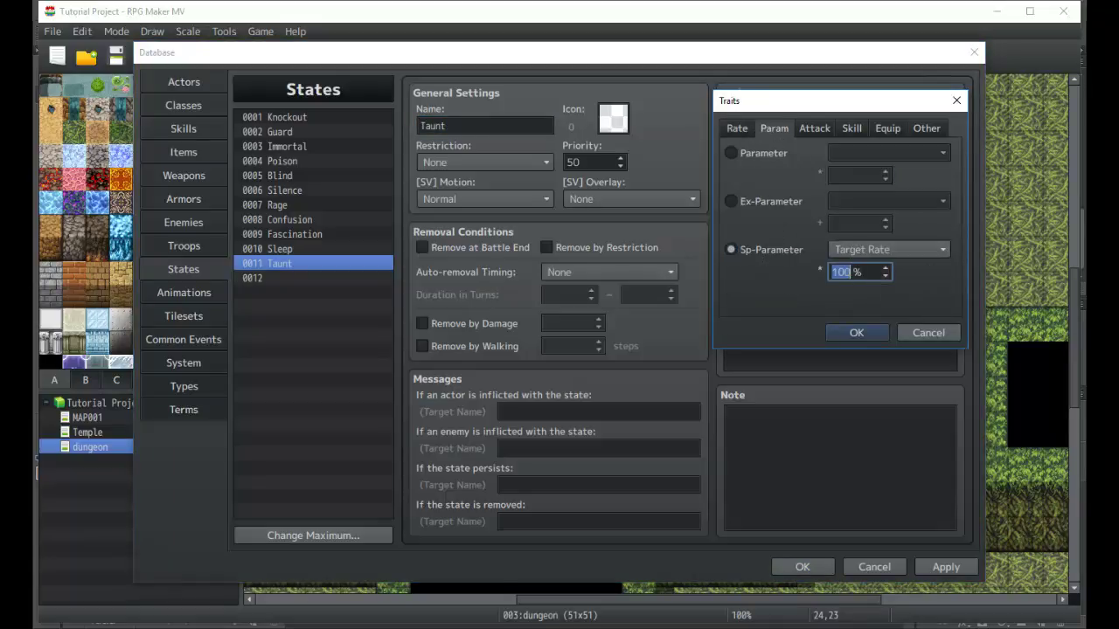
{"action": "type", "text": "150"}
{"action": "key", "text": "Return"}
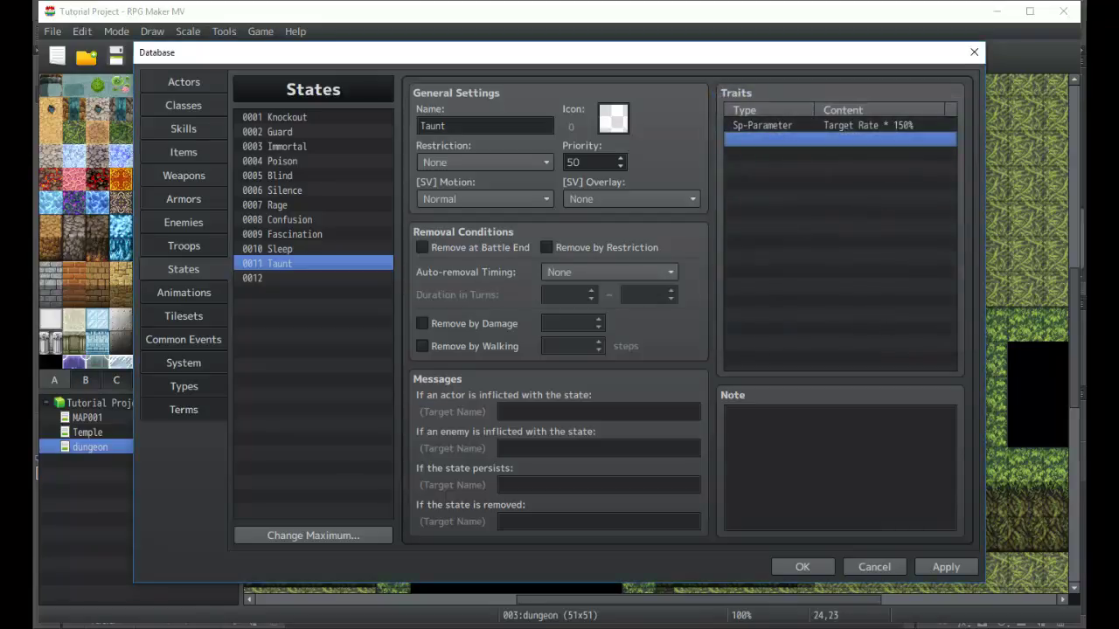
Set the Taunt state's icon to icon 78
{"action": "double_click", "coordinate": [617, 119]}
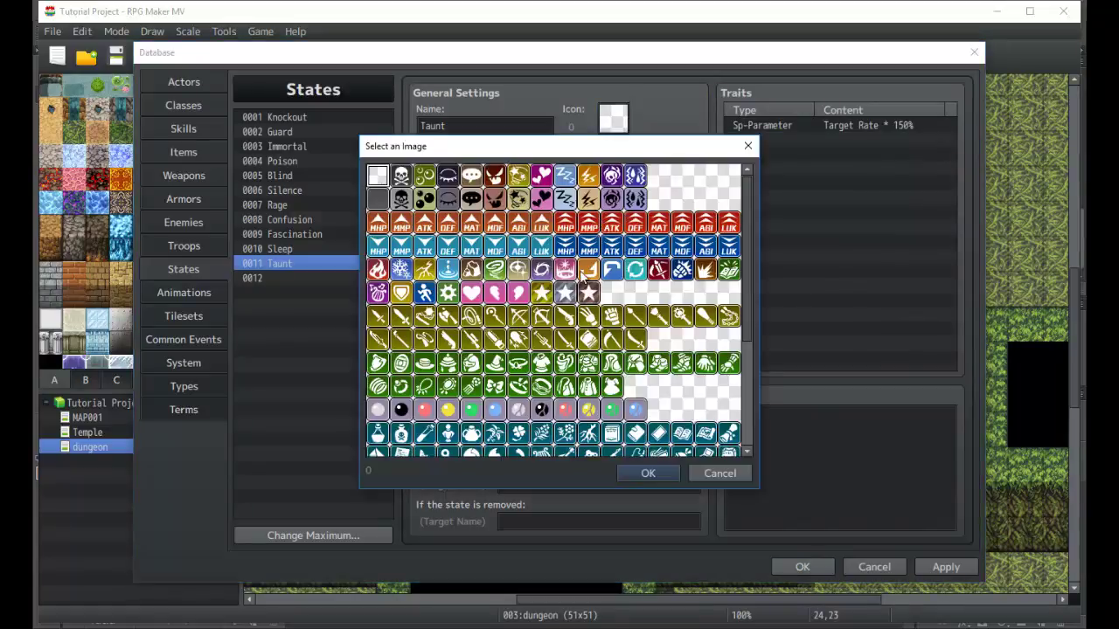
{"action": "left_click", "coordinate": [564, 363]}
{"action": "scroll", "coordinate": [524, 332], "scroll_direction": "down", "scroll_amount": 1}
{"action": "scroll", "coordinate": [454, 315], "scroll_direction": "up", "scroll_amount": 1}
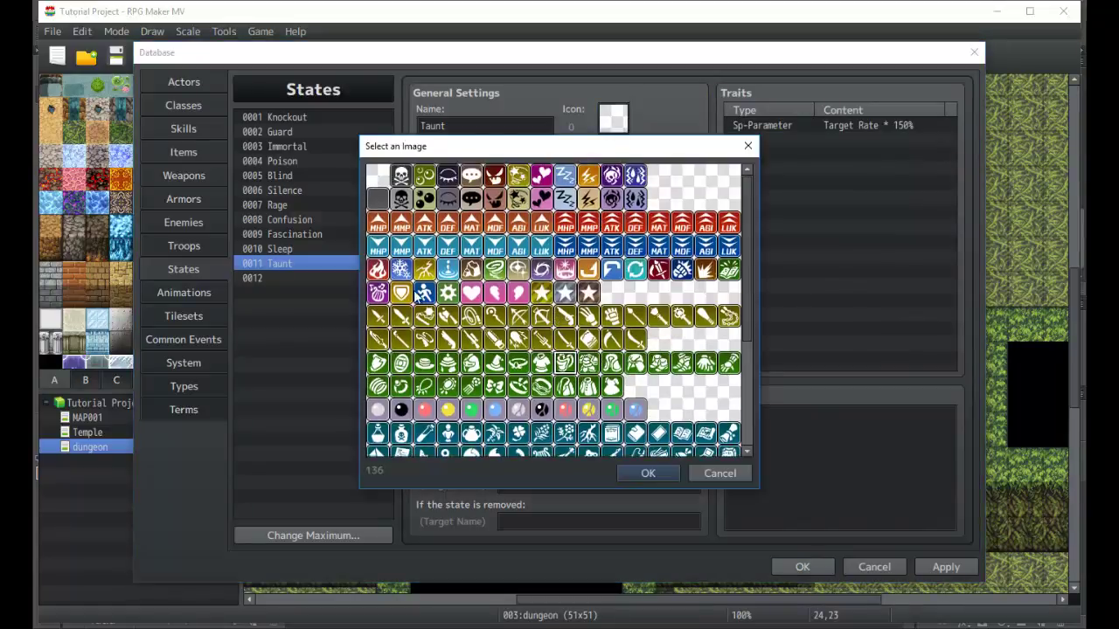
{"action": "double_click", "coordinate": [705, 270]}
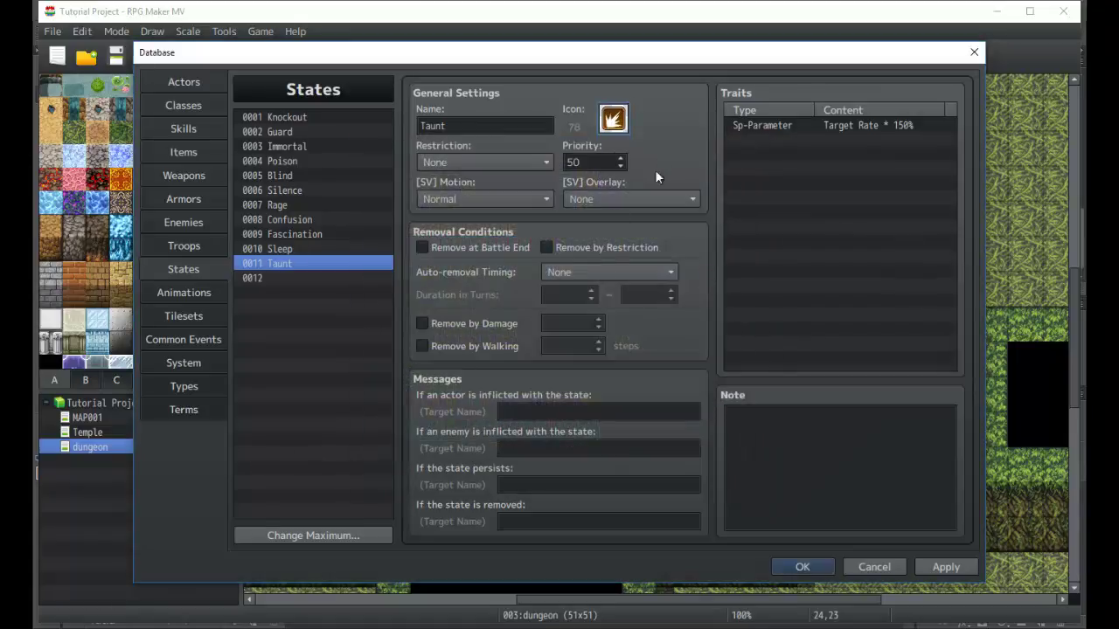
Check the restriction options and keep Taunt's restriction at None
{"action": "left_click", "coordinate": [504, 160]}
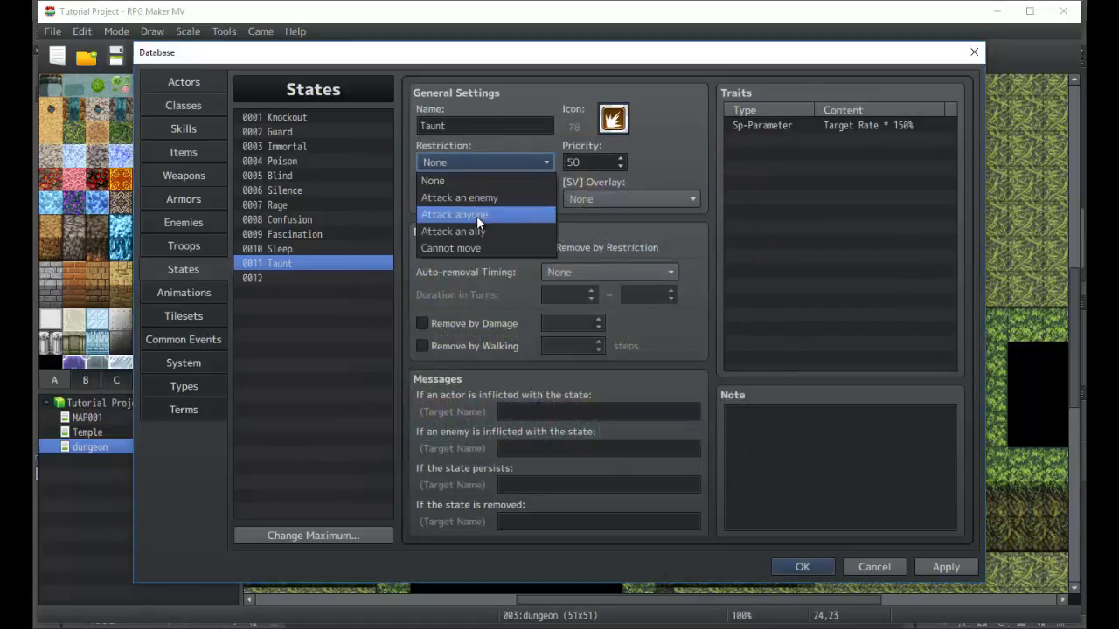
{"action": "left_click", "coordinate": [465, 182]}
{"action": "left_click", "coordinate": [461, 157]}
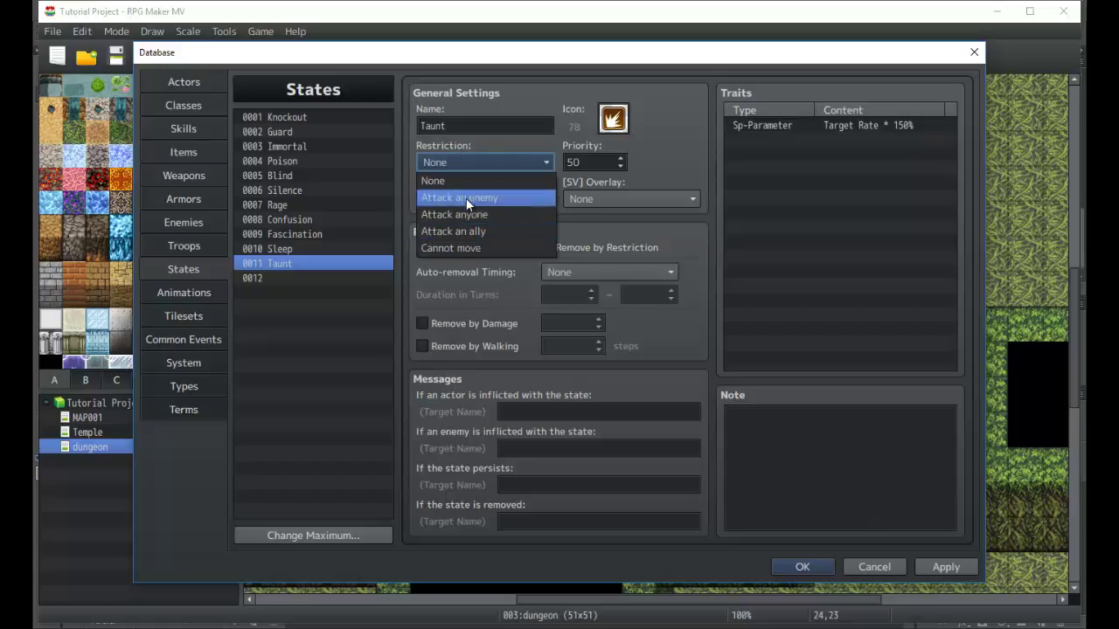
{"action": "left_click", "coordinate": [466, 181]}
{"action": "left_click", "coordinate": [476, 162]}
{"action": "left_click", "coordinate": [480, 179]}
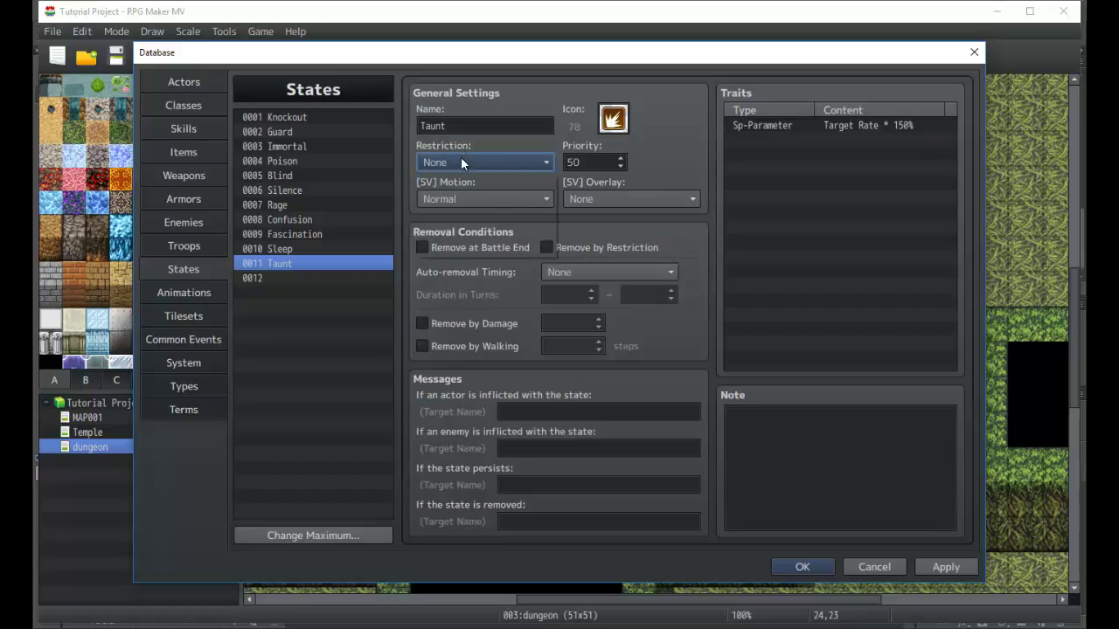
{"action": "left_click", "coordinate": [460, 160]}
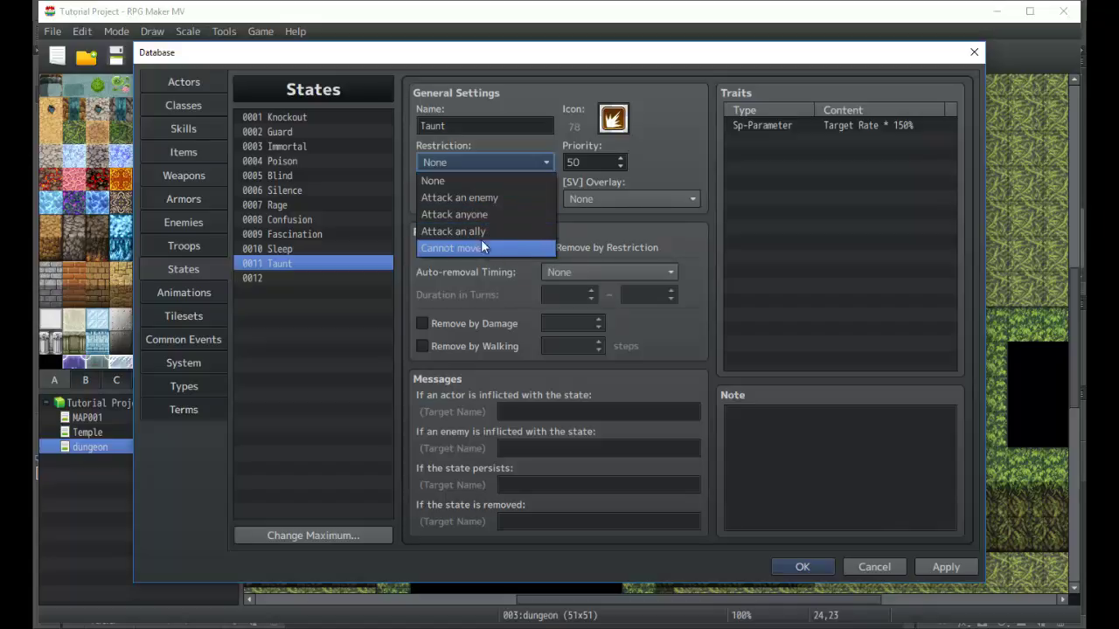
{"action": "left_click", "coordinate": [468, 180]}
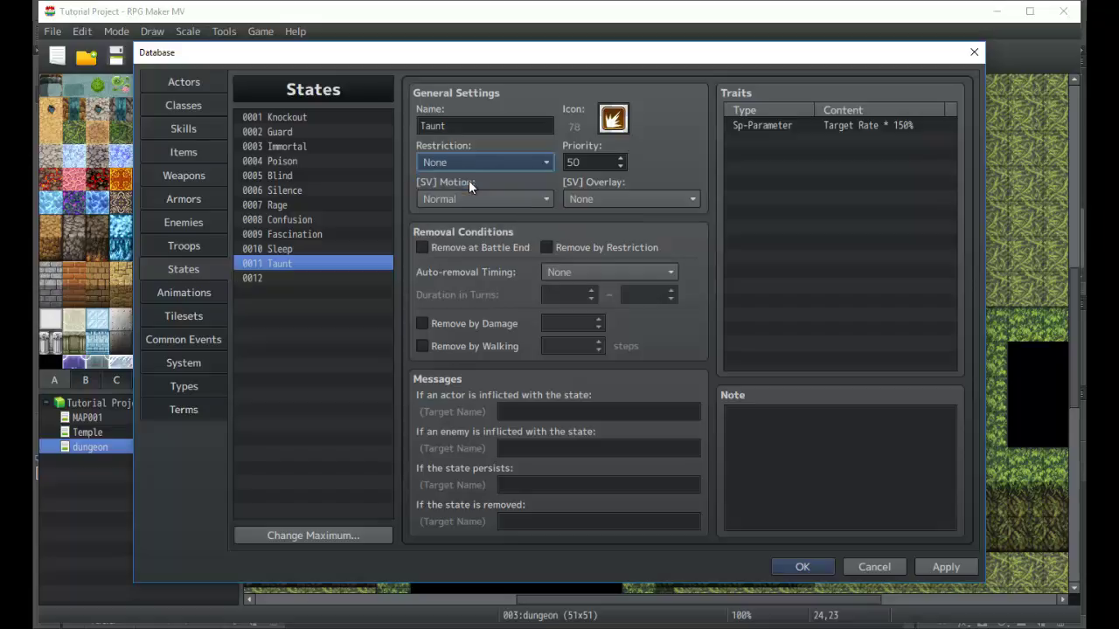
{"action": "left_click", "coordinate": [291, 206]}
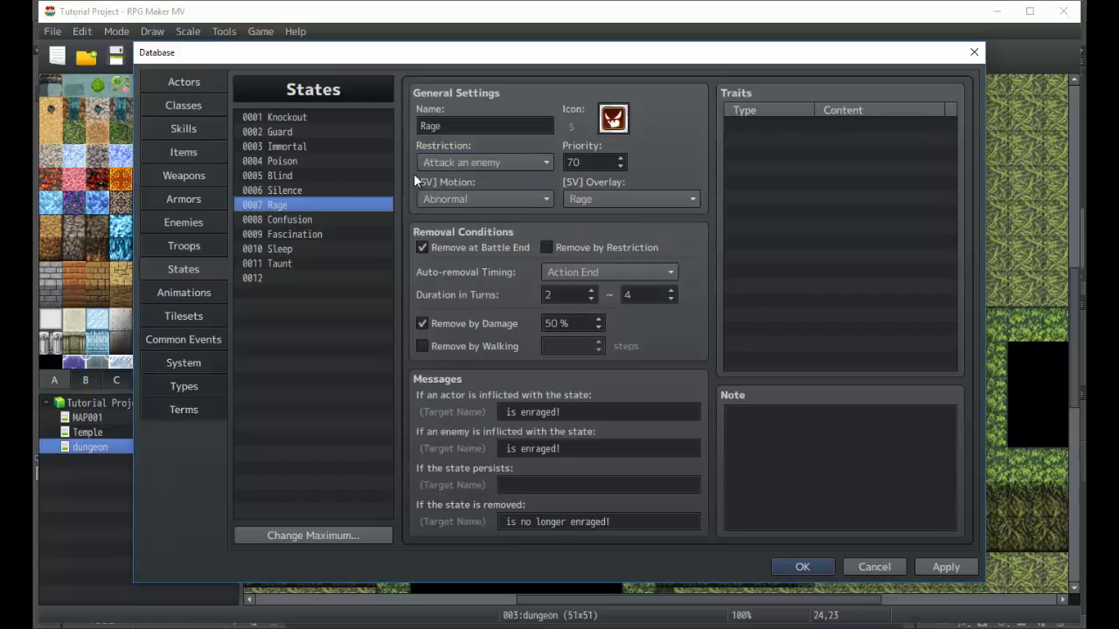
{"action": "left_click", "coordinate": [280, 220]}
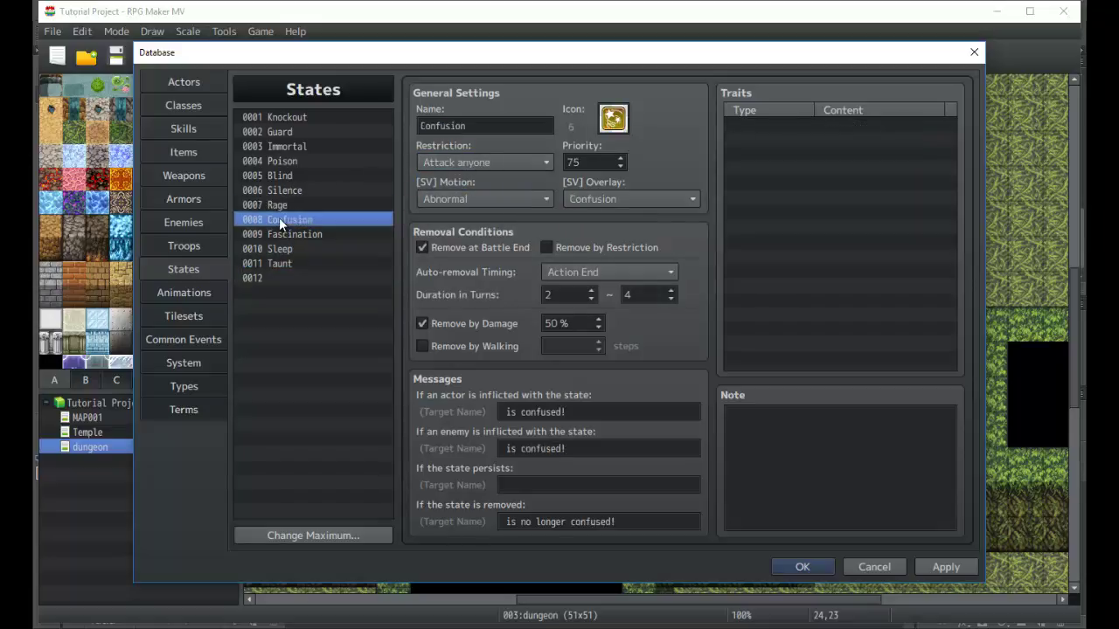
{"action": "left_click", "coordinate": [308, 236]}
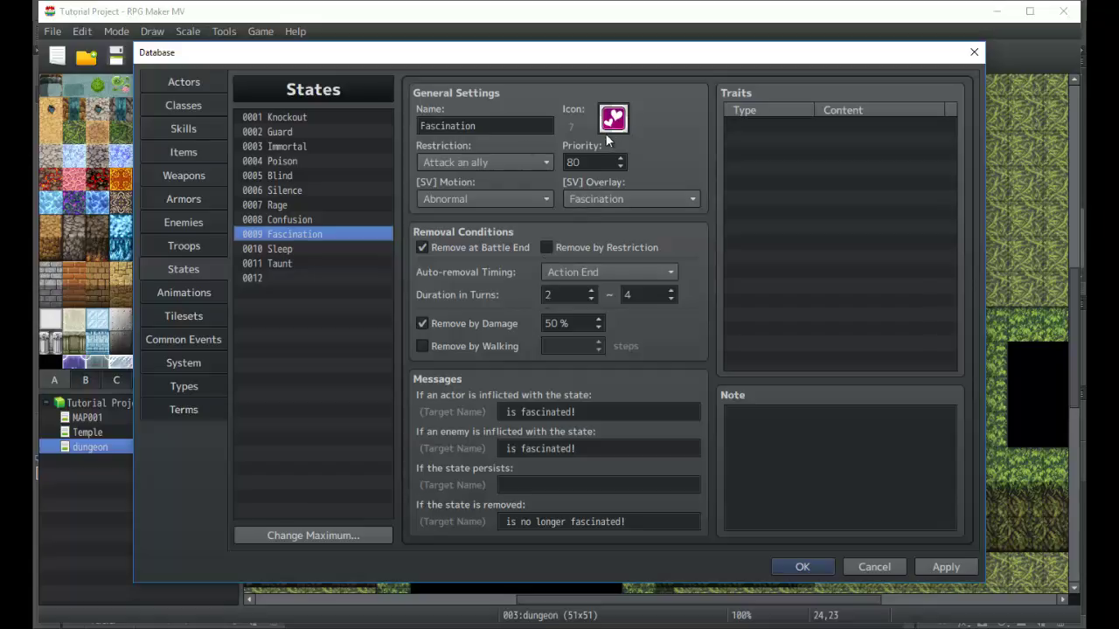
{"action": "left_click", "coordinate": [322, 221]}
{"action": "left_click", "coordinate": [308, 208]}
{"action": "left_click", "coordinate": [302, 193]}
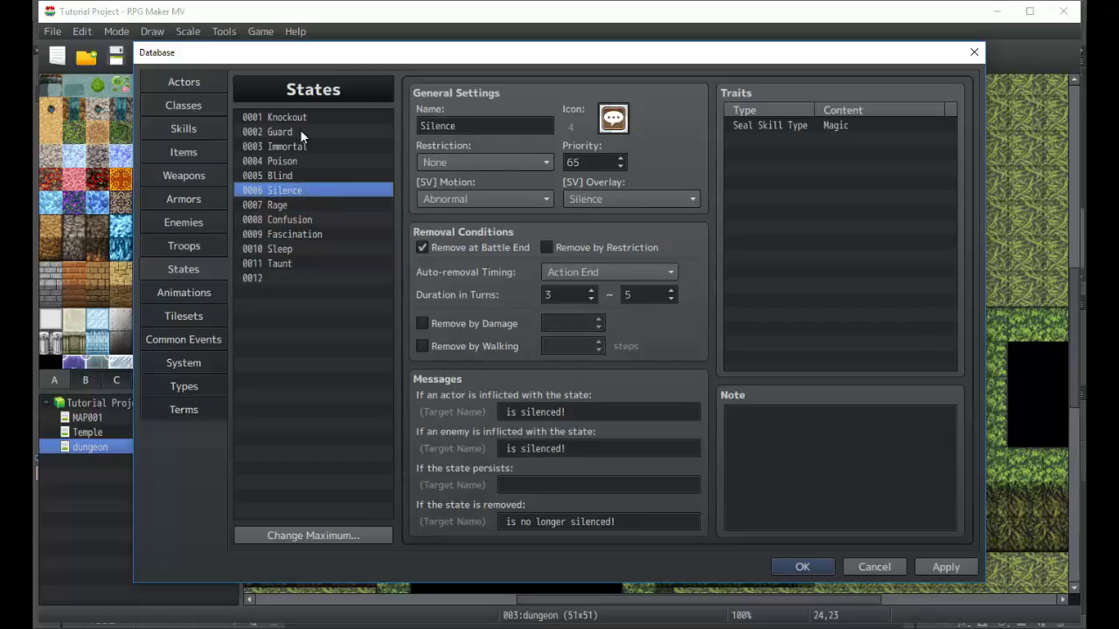
{"action": "left_click", "coordinate": [287, 178]}
{"action": "key", "text": "Down"}
{"action": "left_click", "coordinate": [775, 128]}
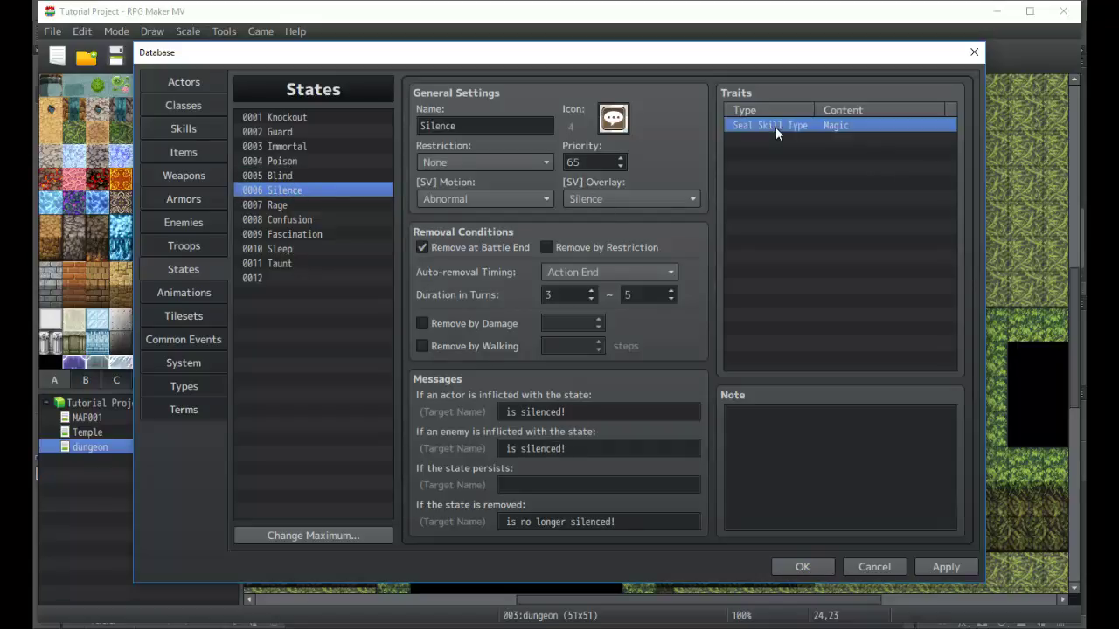
{"action": "left_click", "coordinate": [287, 162]}
{"action": "left_click", "coordinate": [292, 176]}
{"action": "left_click", "coordinate": [288, 263]}
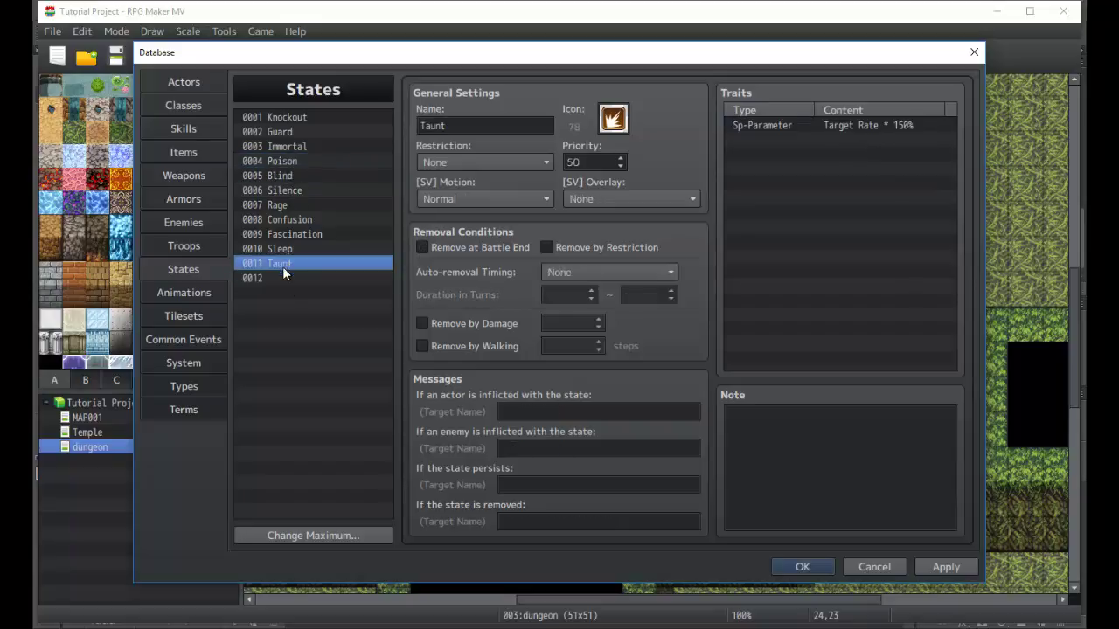
{"action": "left_click", "coordinate": [286, 278]}
{"action": "left_click", "coordinate": [503, 128]}
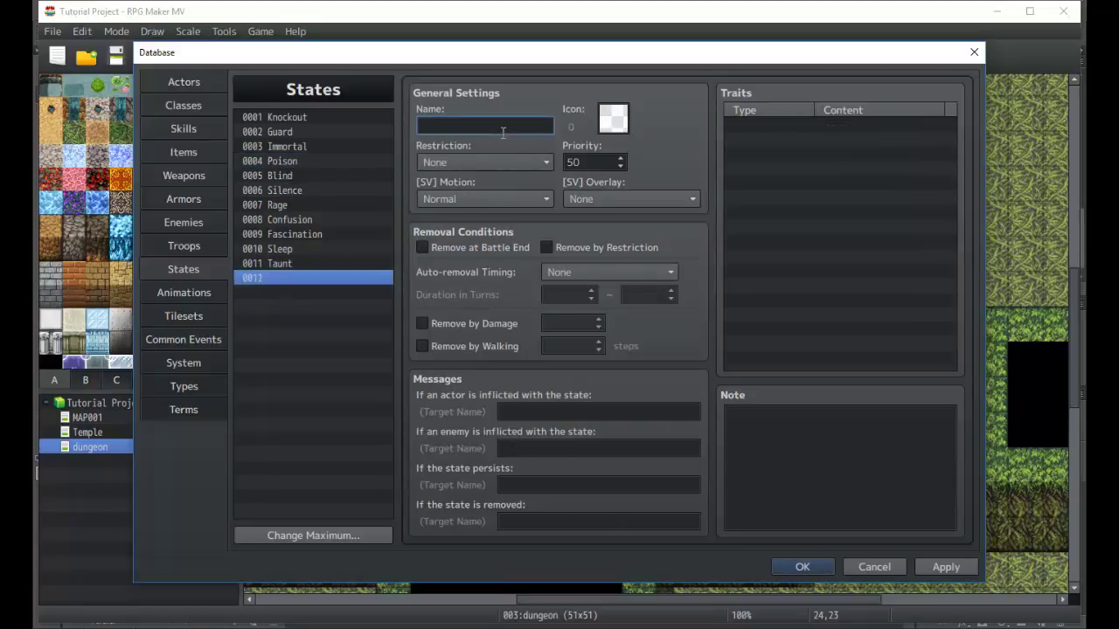
{"action": "type", "text": "Paralyze"}
{"action": "left_click", "coordinate": [280, 263]}
{"action": "left_click", "coordinate": [284, 249]}
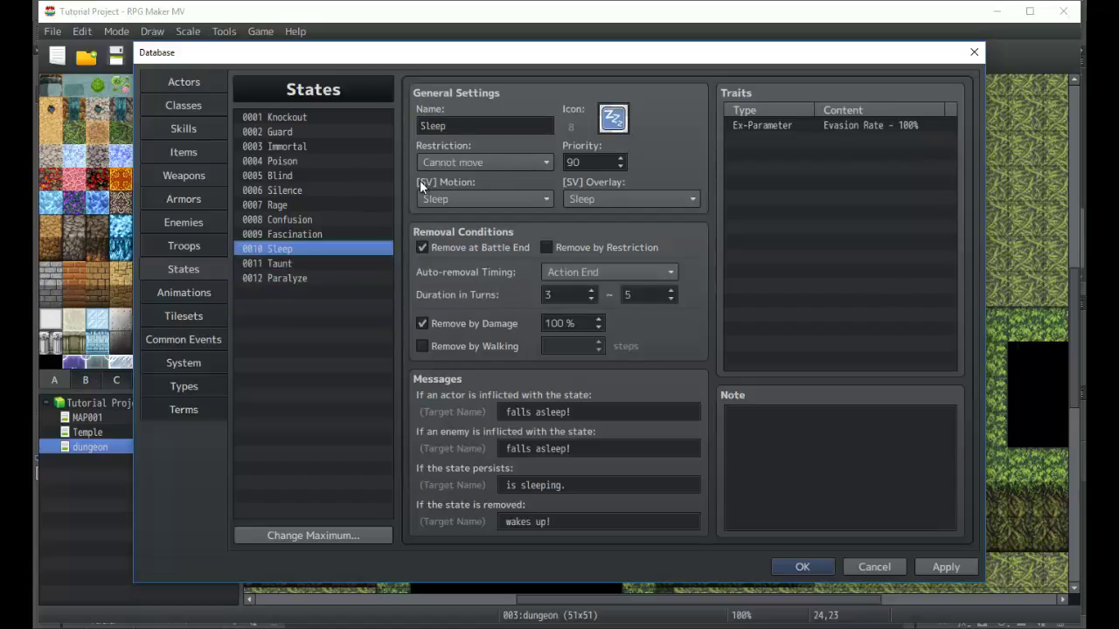
{"action": "left_click", "coordinate": [272, 277]}
{"action": "left_click", "coordinate": [465, 164]}
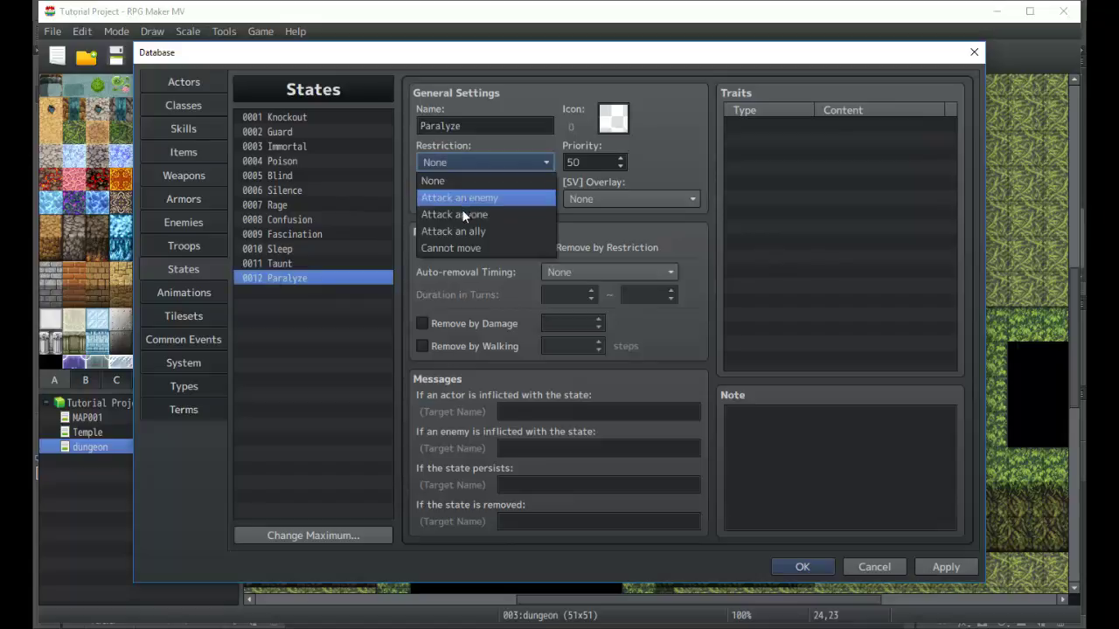
{"action": "left_click", "coordinate": [464, 249]}
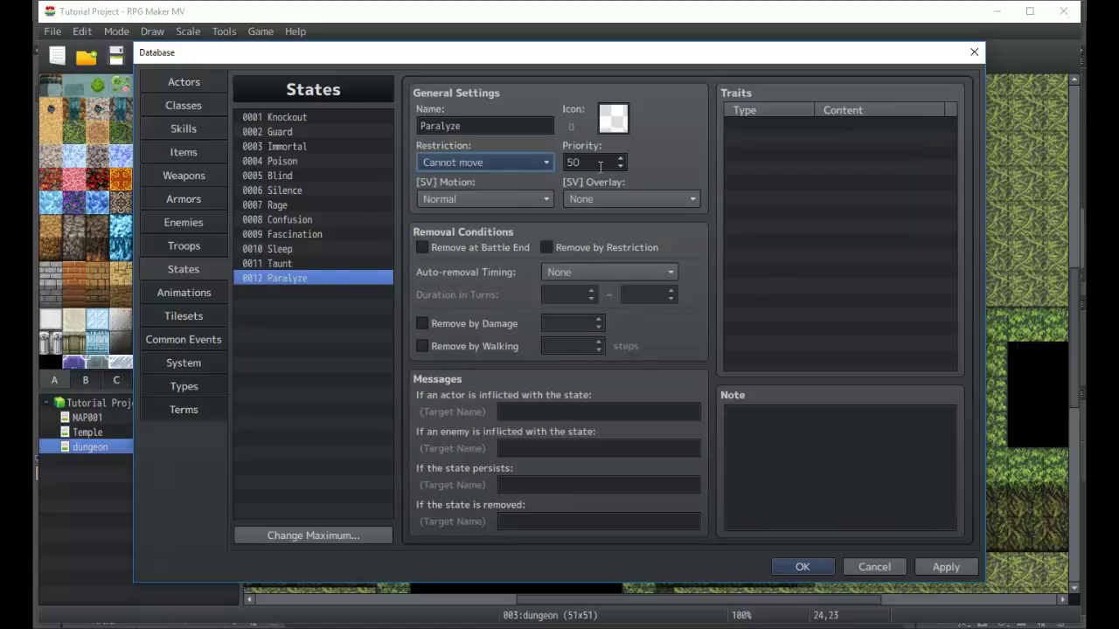
{"action": "left_click", "coordinate": [504, 197]}
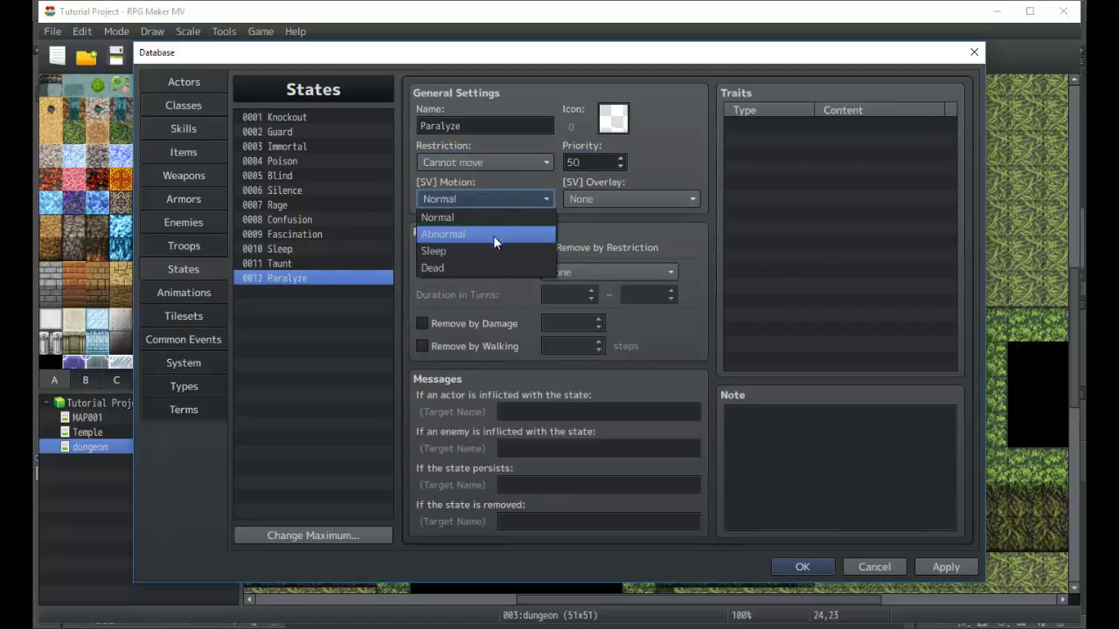
{"action": "left_click", "coordinate": [463, 182]}
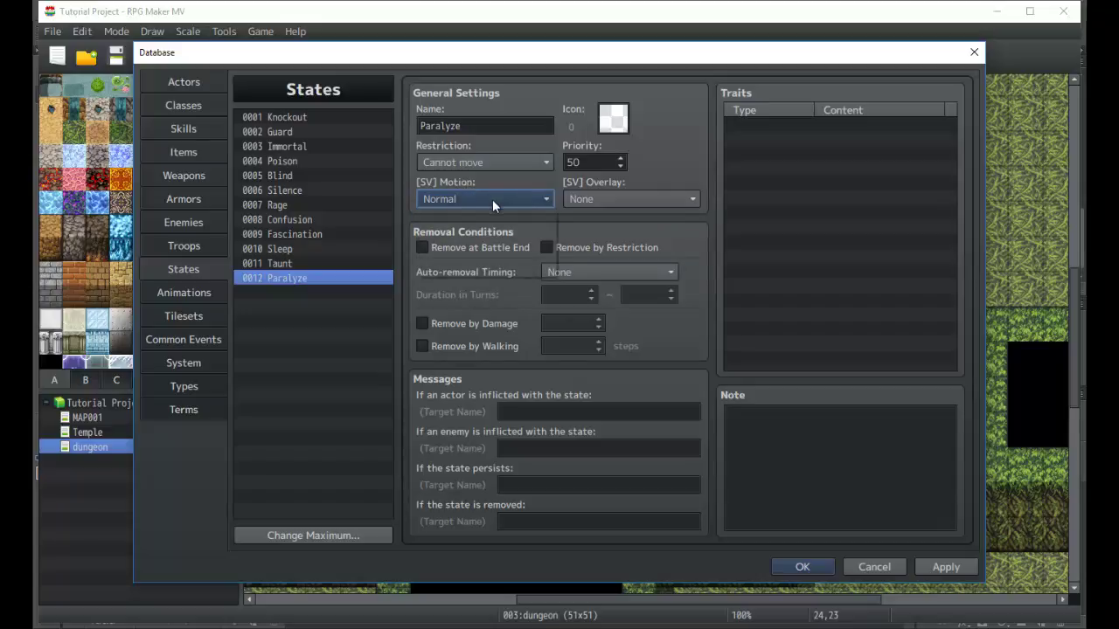
{"action": "left_click", "coordinate": [489, 199]}
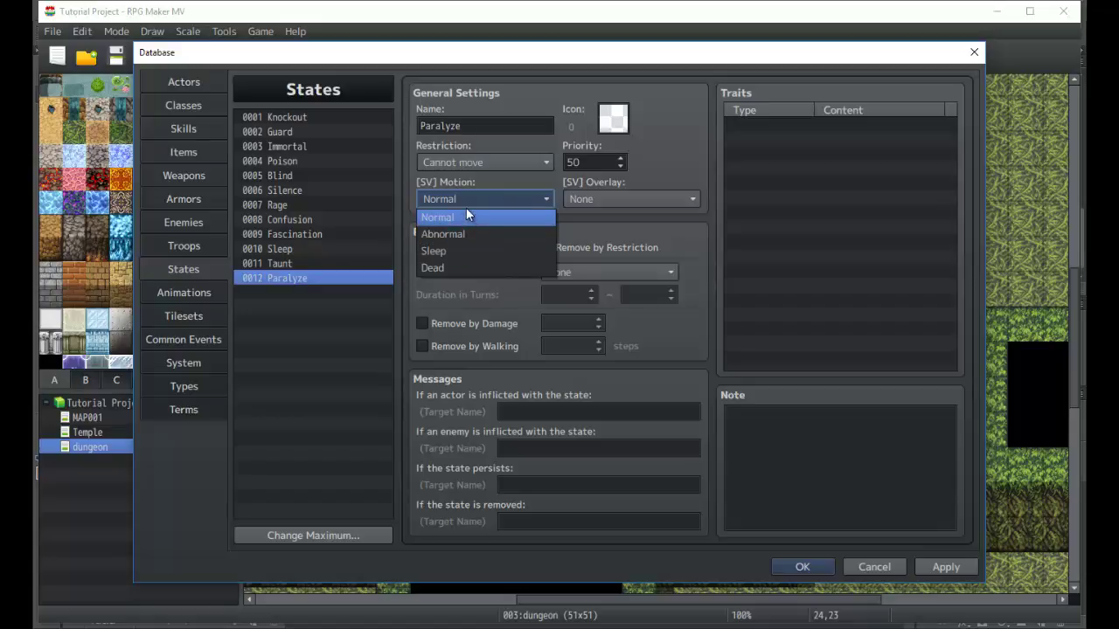
{"action": "left_click", "coordinate": [466, 217]}
{"action": "left_click", "coordinate": [602, 203]}
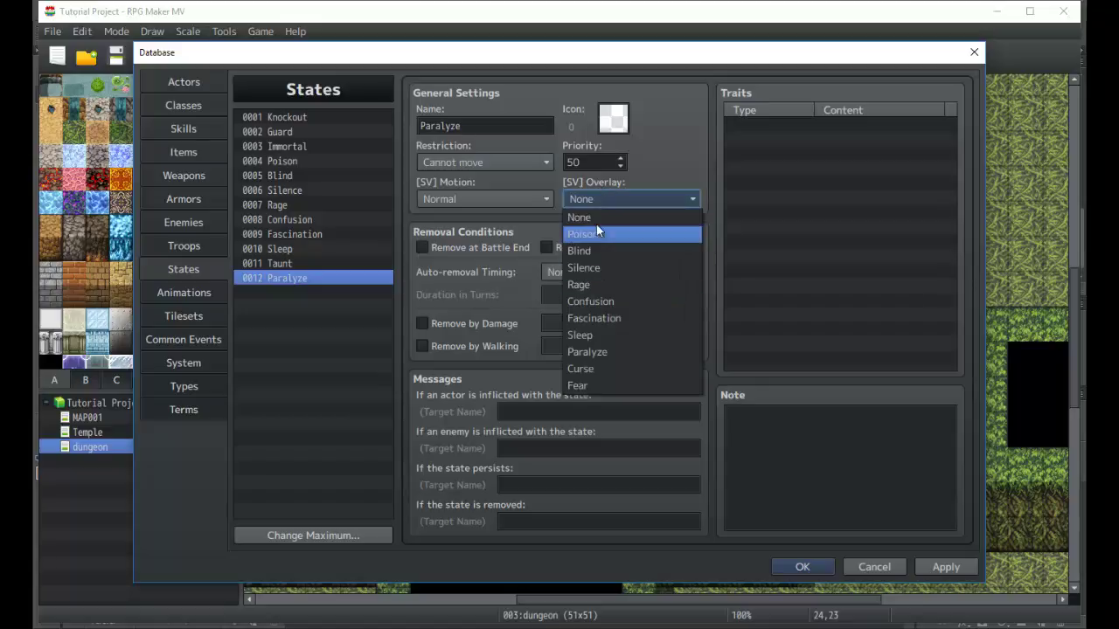
{"action": "left_click", "coordinate": [603, 217]}
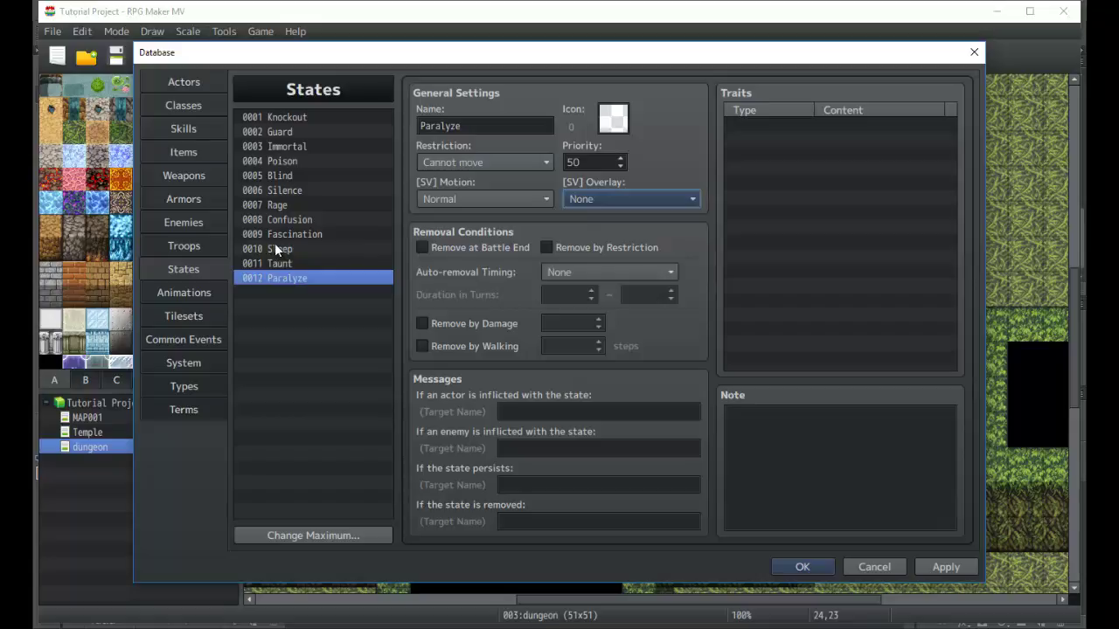
{"action": "left_click", "coordinate": [205, 200]}
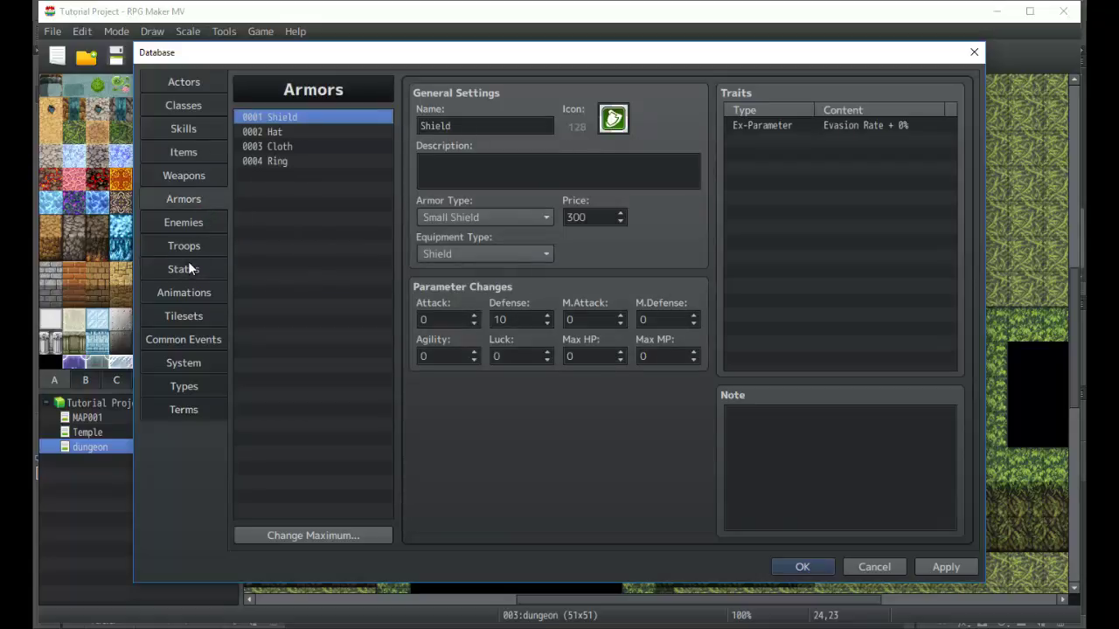
{"action": "left_click", "coordinate": [182, 292]}
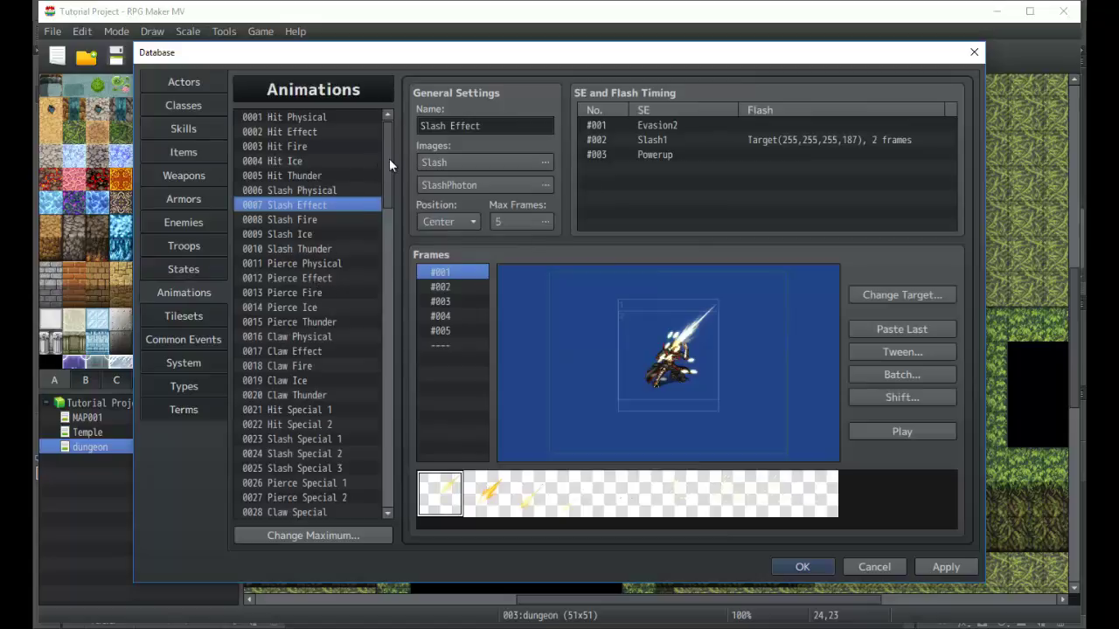
{"action": "left_click_drag", "start_coordinate": [390, 165], "coordinate": [391, 314]}
{"action": "left_click", "coordinate": [280, 248]}
{"action": "left_click", "coordinate": [283, 259]}
{"action": "left_click", "coordinate": [891, 433]}
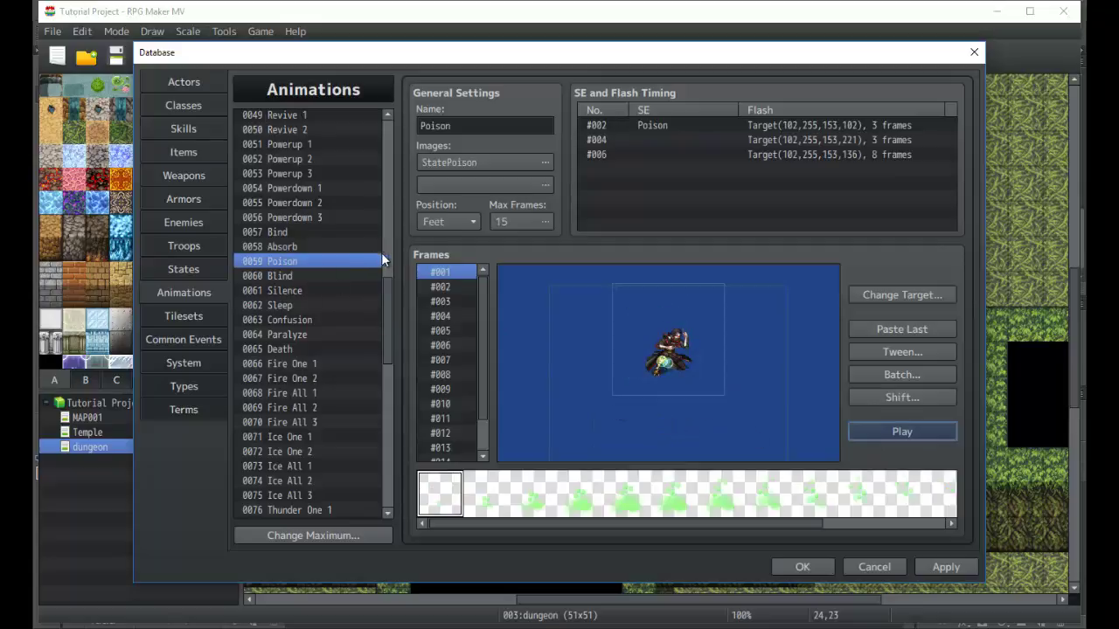
{"action": "left_click_drag", "start_coordinate": [388, 288], "coordinate": [392, 458]}
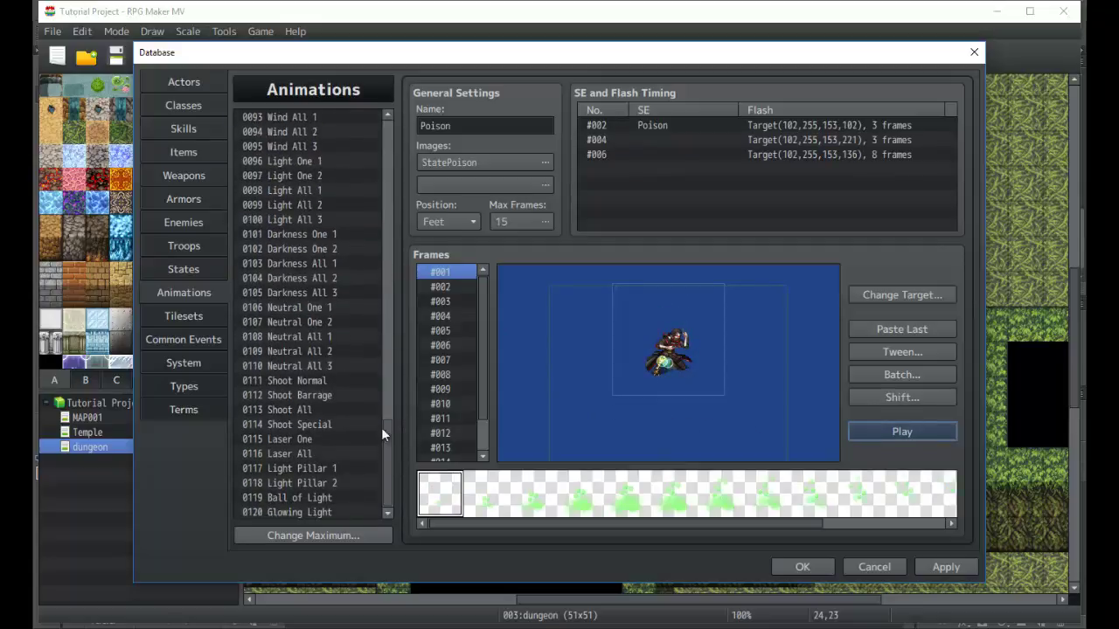
{"action": "left_click_drag", "start_coordinate": [377, 407], "coordinate": [371, 115]}
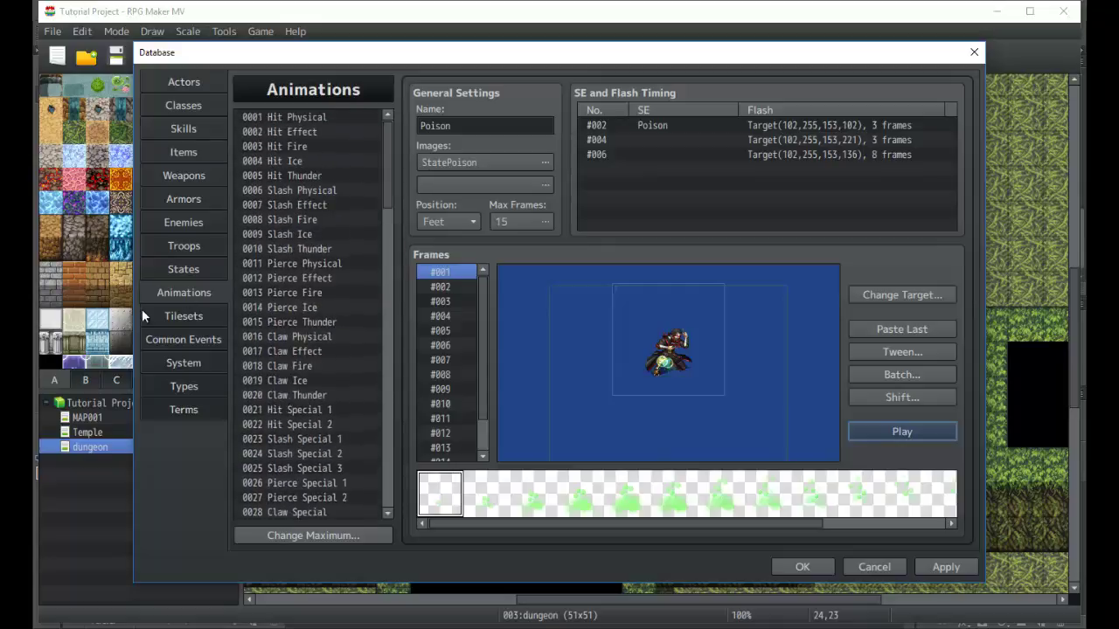
{"action": "left_click", "coordinate": [194, 339]}
{"action": "left_click", "coordinate": [200, 322]}
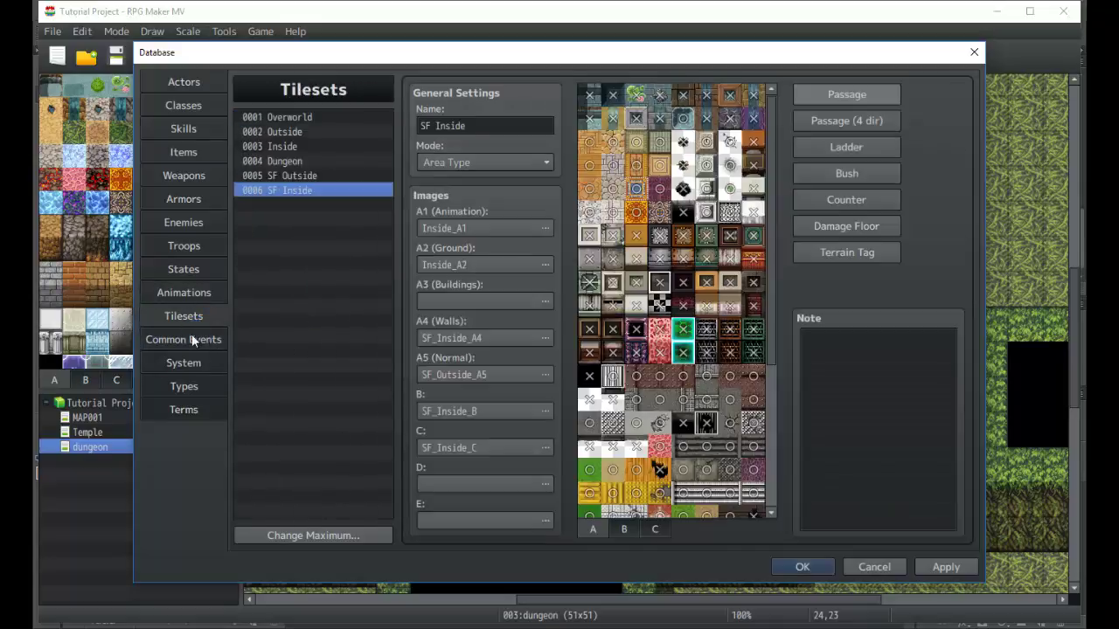
{"action": "left_click", "coordinate": [184, 361]}
Give Paralyze the Paralyze side-view overlay and Abnormal motion
{"action": "left_click", "coordinate": [194, 269]}
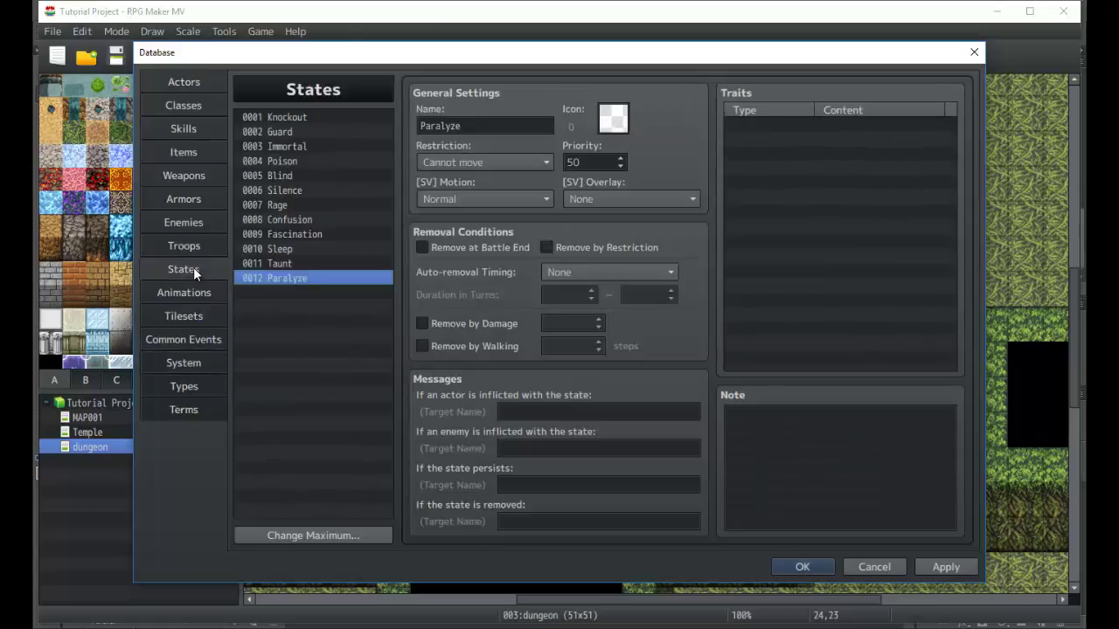
{"action": "left_click", "coordinate": [584, 206]}
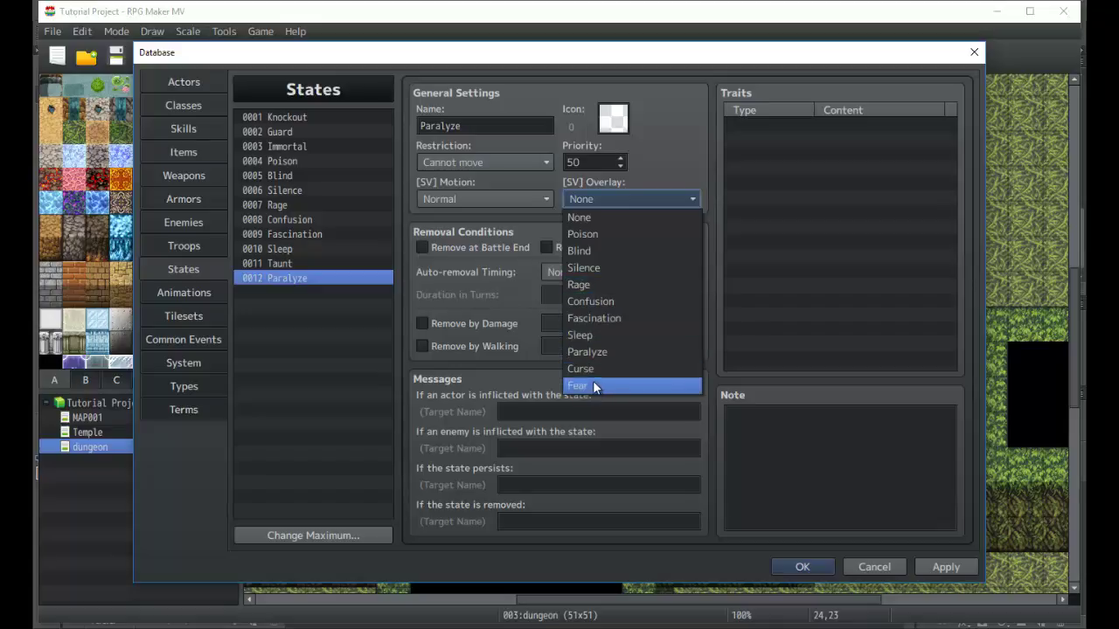
{"action": "left_click", "coordinate": [598, 287]}
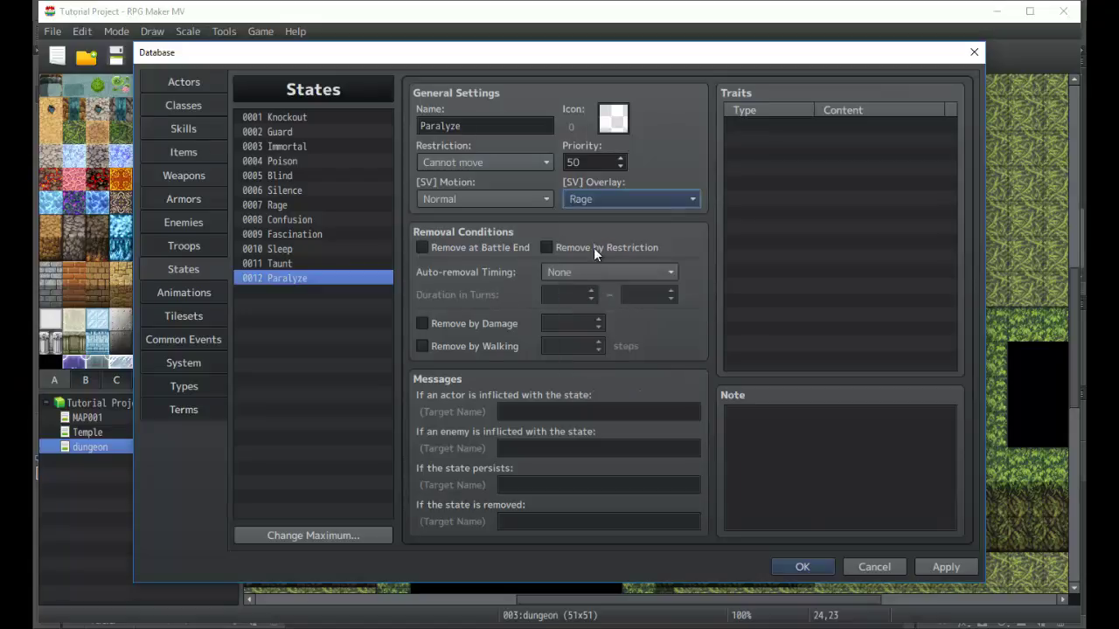
{"action": "left_click", "coordinate": [616, 205]}
{"action": "left_click", "coordinate": [602, 350]}
{"action": "left_click", "coordinate": [484, 196]}
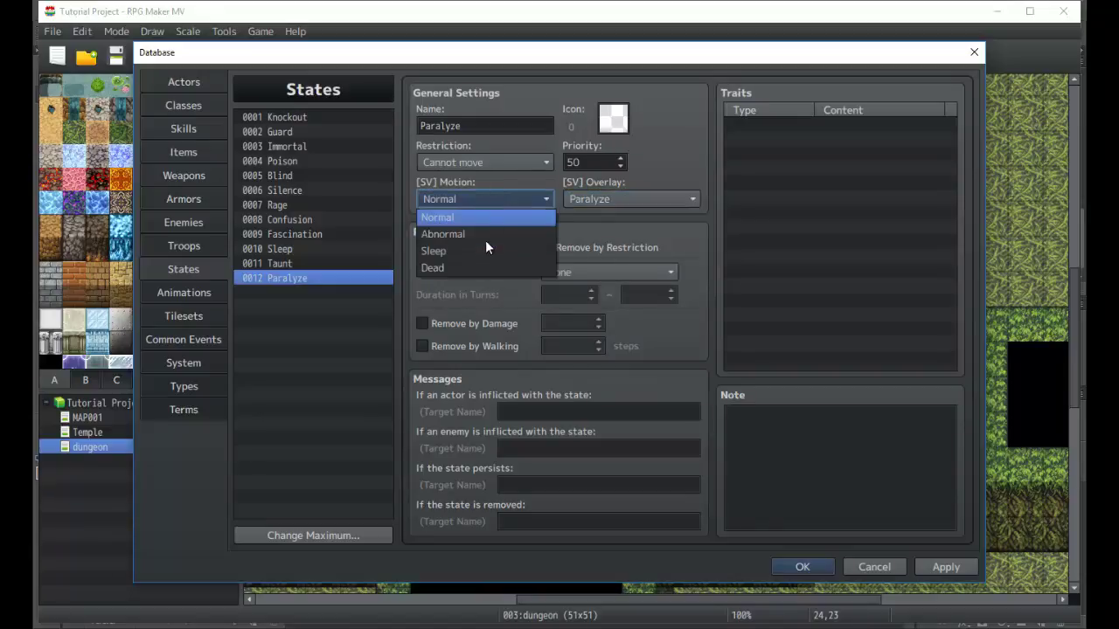
{"action": "left_click", "coordinate": [486, 241]}
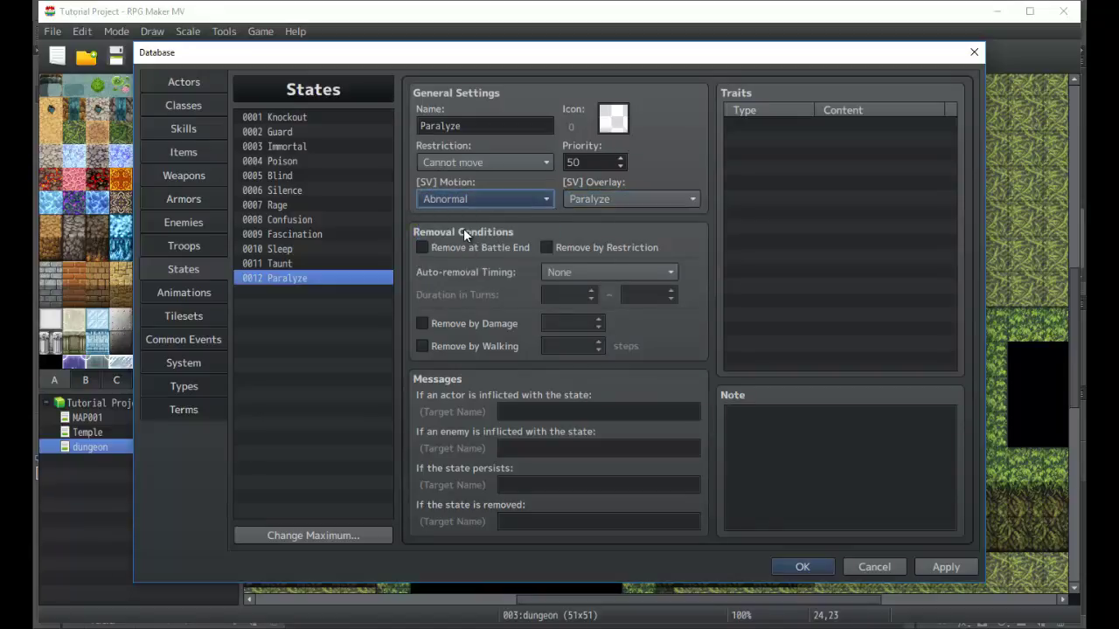
Make Paralyze wear off at battle end and at turn end after 3~3 turns
{"action": "left_click", "coordinate": [458, 249]}
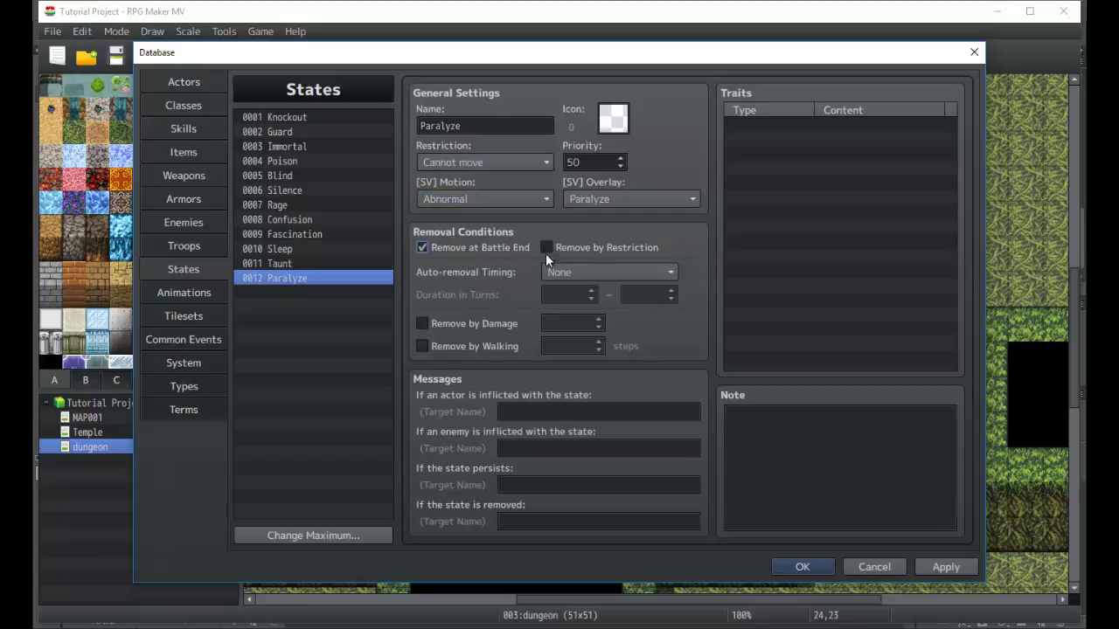
{"action": "left_click", "coordinate": [548, 277]}
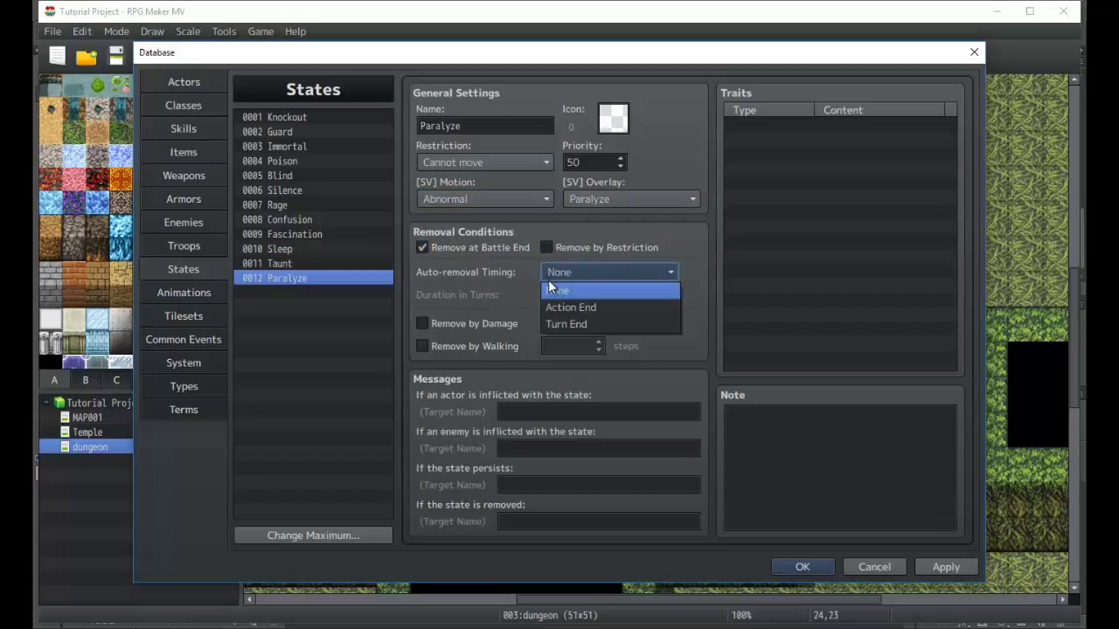
{"action": "left_click", "coordinate": [578, 324]}
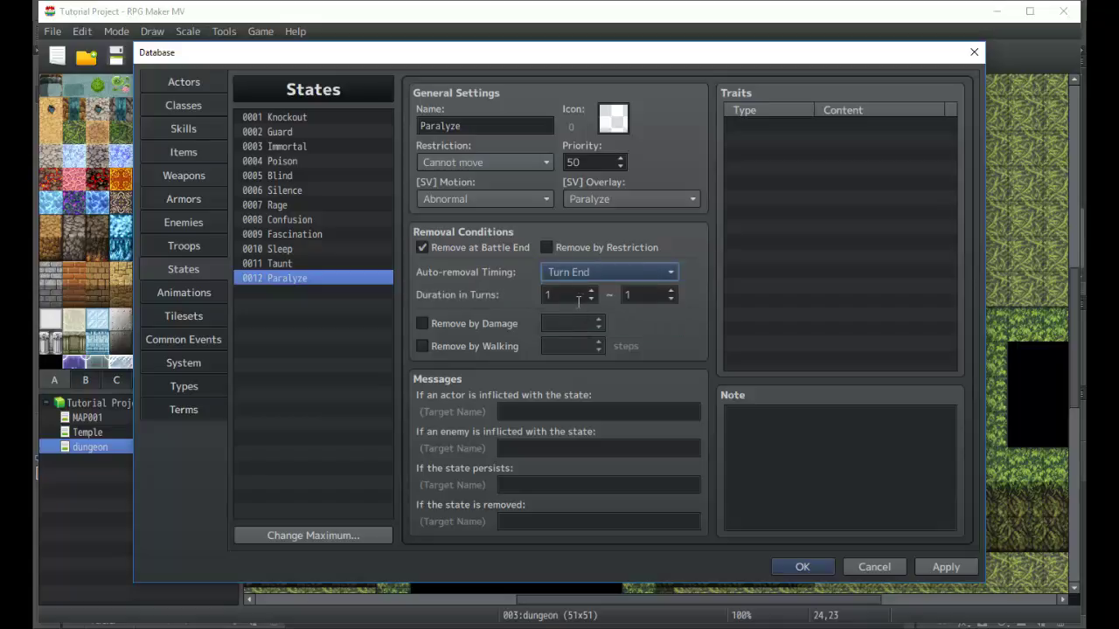
{"action": "key", "text": "Tab"}
{"action": "key", "text": "Tab"}
{"action": "type", "text": "3"}
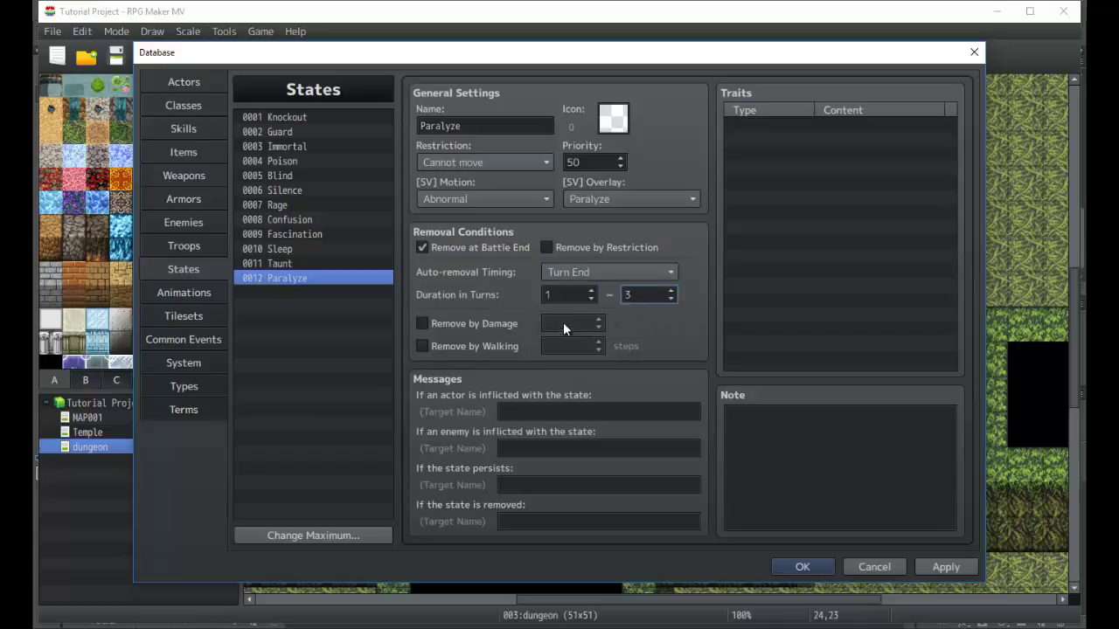
{"action": "double_click", "coordinate": [568, 297]}
{"action": "type", "text": "3"}
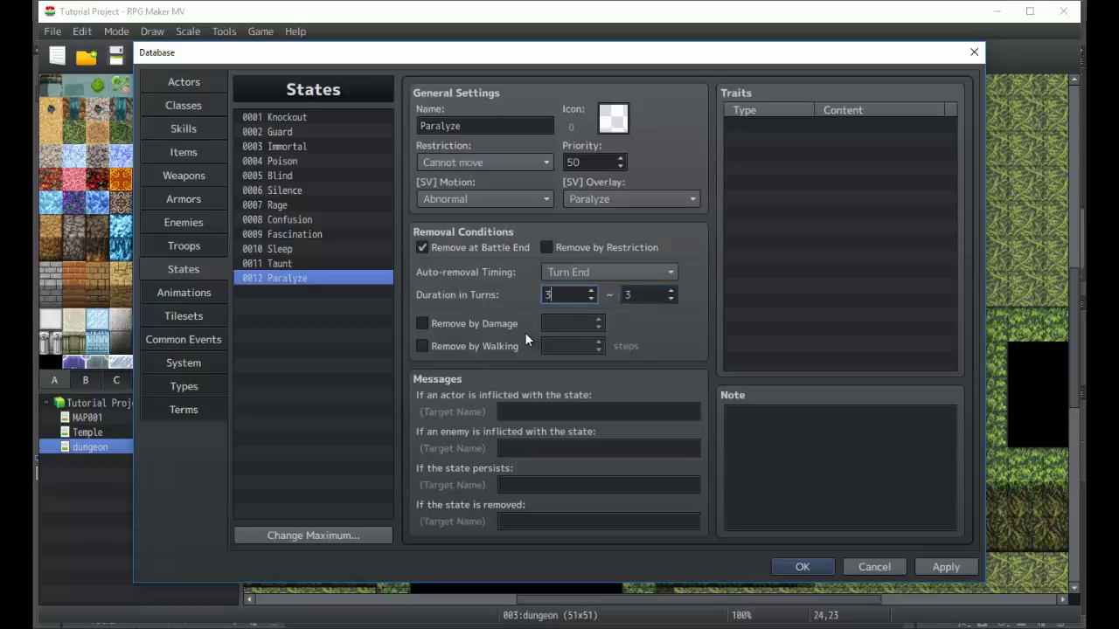
Compare with Taunt, then set Paralyze's restriction to None
{"action": "left_click", "coordinate": [826, 256]}
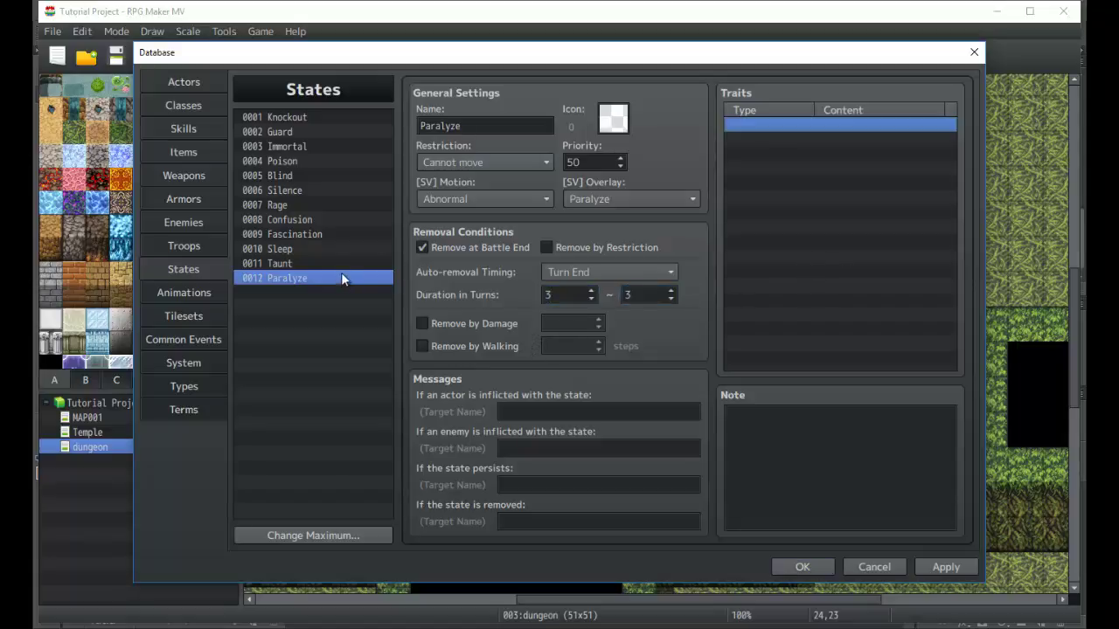
{"action": "left_click", "coordinate": [307, 264]}
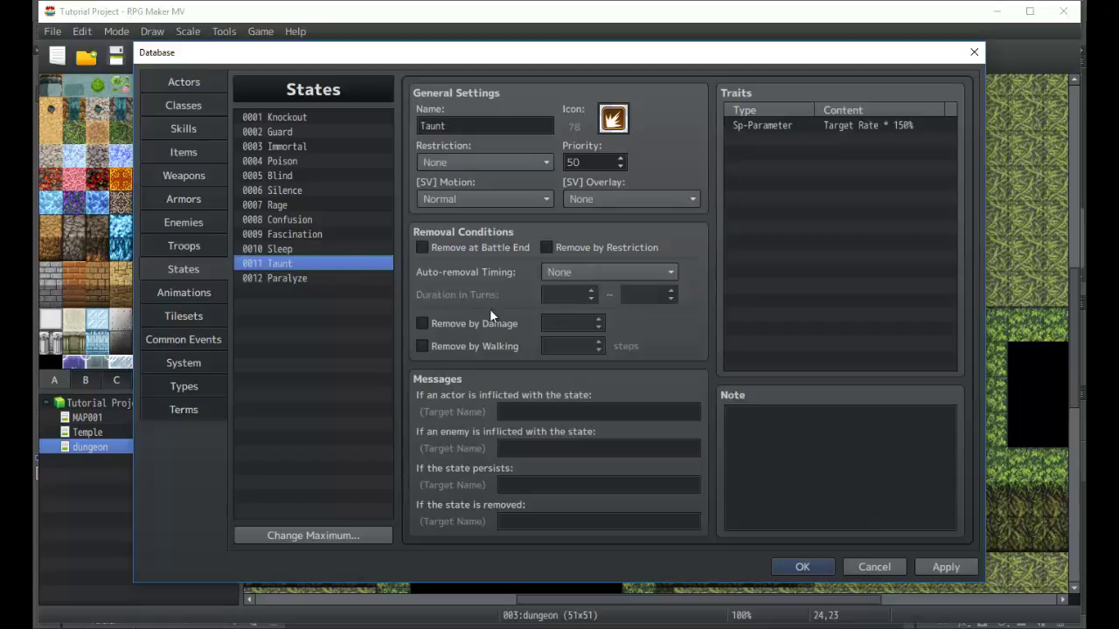
{"action": "left_click", "coordinate": [354, 276]}
{"action": "left_click", "coordinate": [810, 192]}
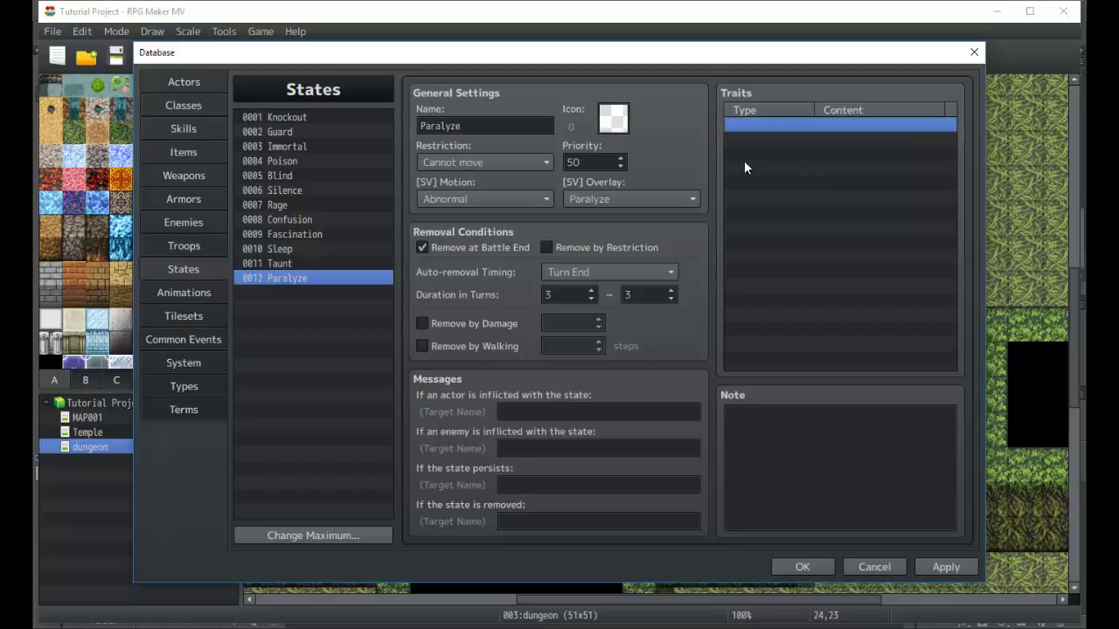
{"action": "left_click", "coordinate": [515, 162]}
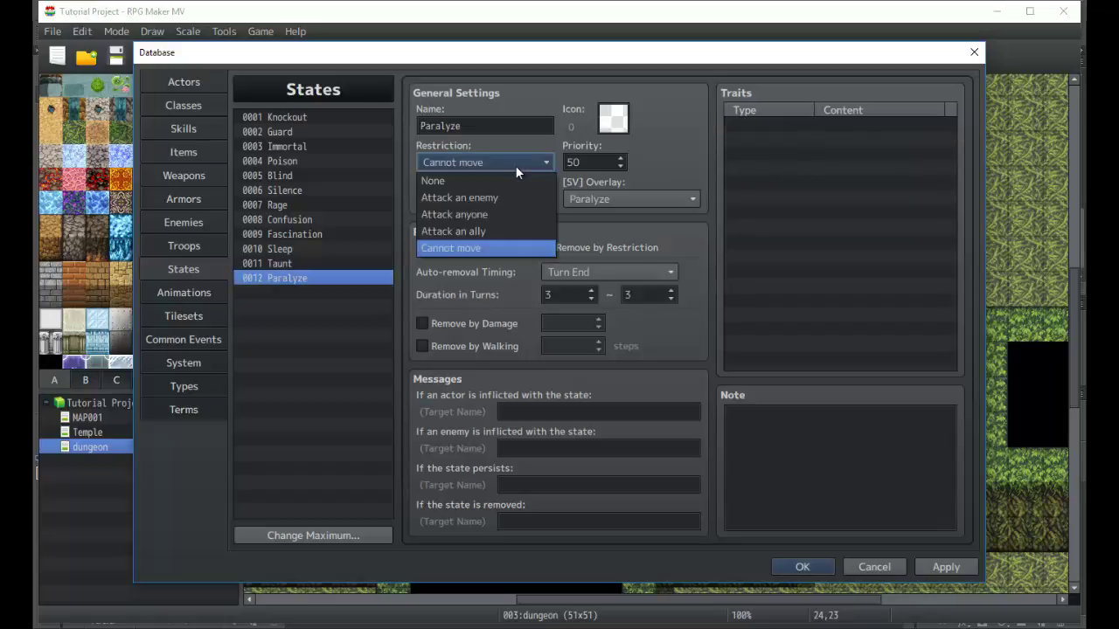
{"action": "left_click", "coordinate": [497, 181]}
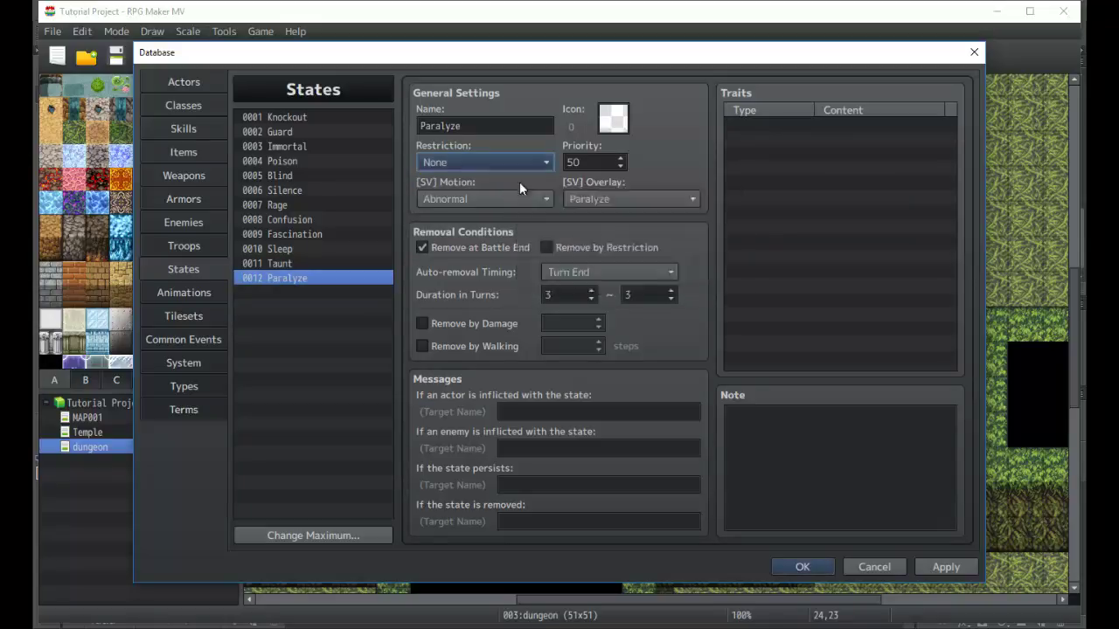
Add an Add Skill Attack trait to Paralyze
{"action": "left_click", "coordinate": [770, 177]}
{"action": "double_click", "coordinate": [770, 176]}
{"action": "left_click", "coordinate": [853, 129]}
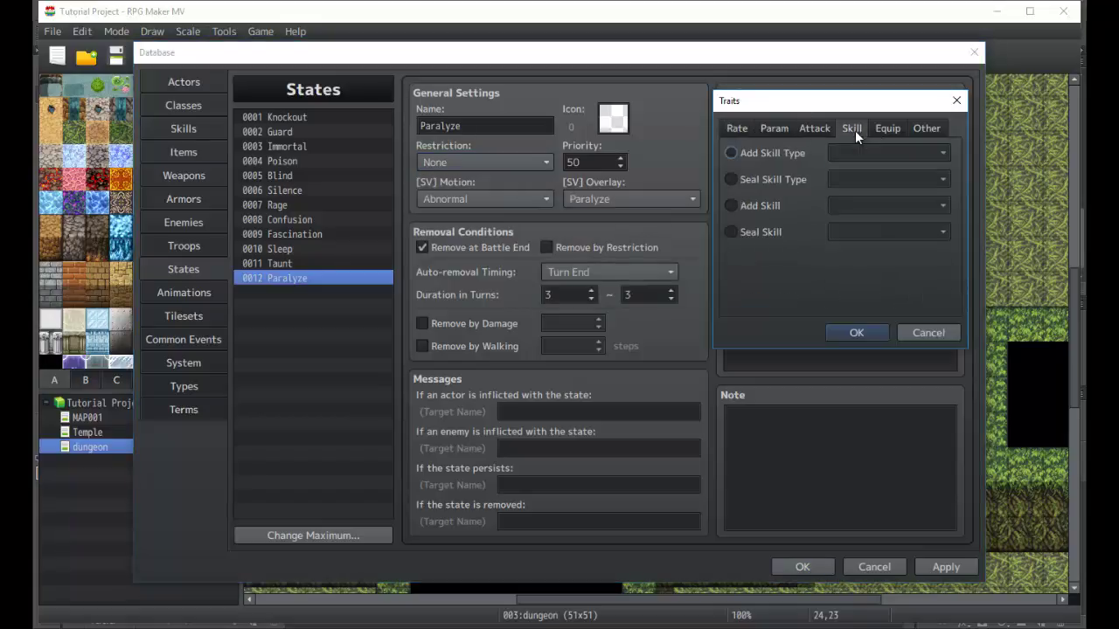
{"action": "left_click", "coordinate": [790, 179]}
{"action": "left_click", "coordinate": [862, 184]}
{"action": "left_click", "coordinate": [853, 194]}
{"action": "left_click", "coordinate": [777, 155]}
{"action": "left_click", "coordinate": [778, 203]}
{"action": "left_click", "coordinate": [849, 212]}
{"action": "left_click", "coordinate": [862, 223]}
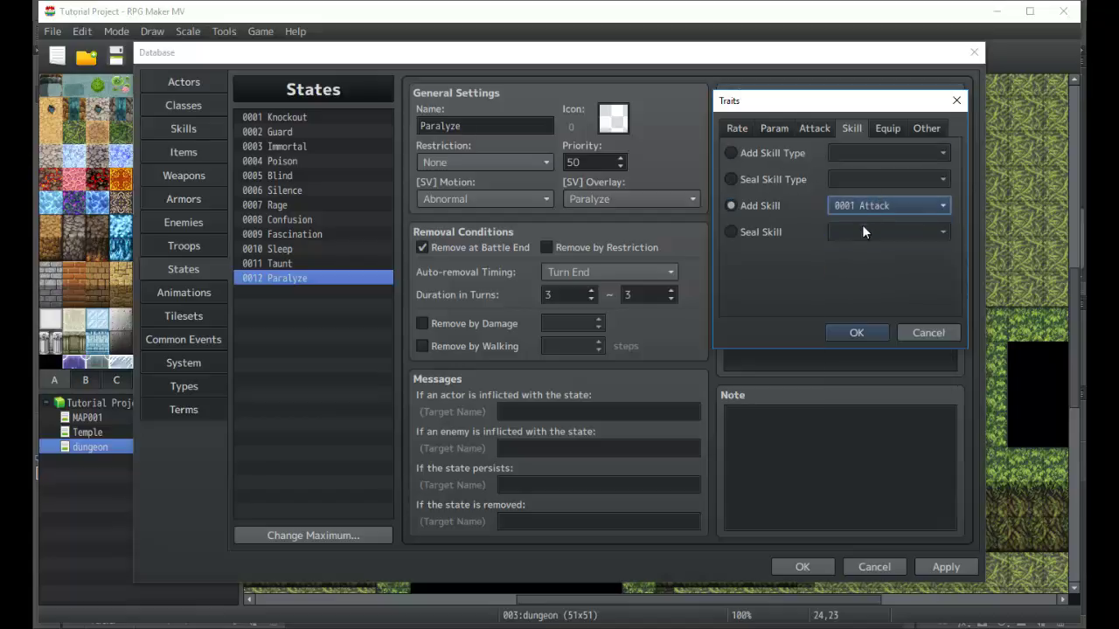
{"action": "left_click", "coordinate": [857, 330]}
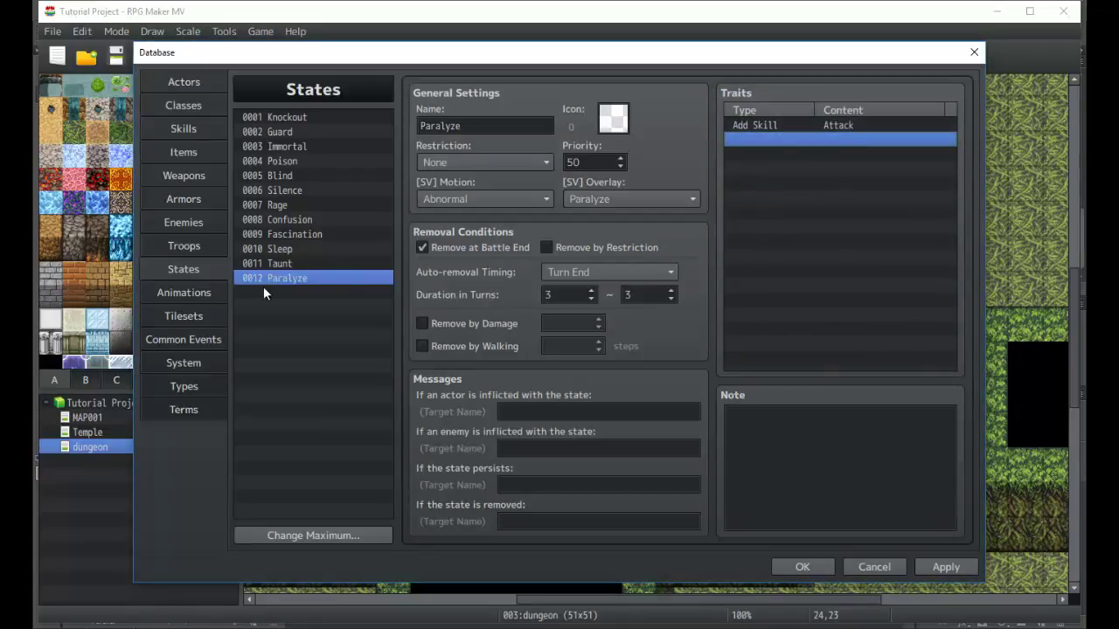
Write 'is paralyzed!' for actor and enemy, and 'is no longer paralyzed!' for removal
{"action": "left_click", "coordinate": [524, 411]}
{"action": "type", "text": "is paralyzed"}
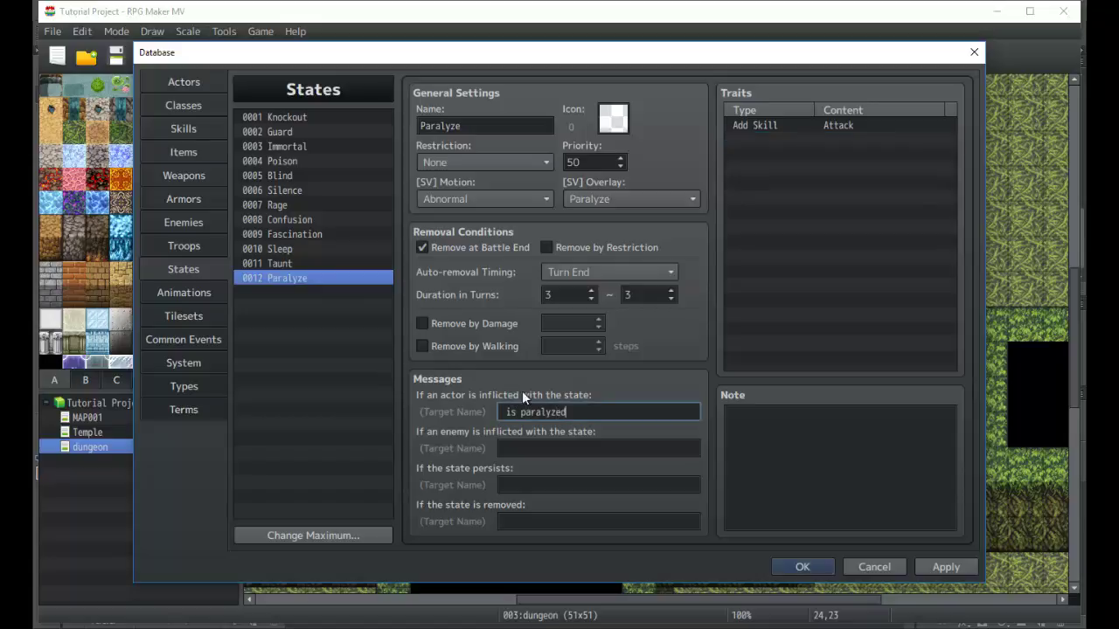
{"action": "type", "text": "!"}
{"action": "key", "text": "ctrl+a"}
{"action": "key", "text": "ctrl+c"}
{"action": "left_click", "coordinate": [504, 448]}
{"action": "key", "text": "ctrl+v"}
{"action": "left_click", "coordinate": [534, 522]}
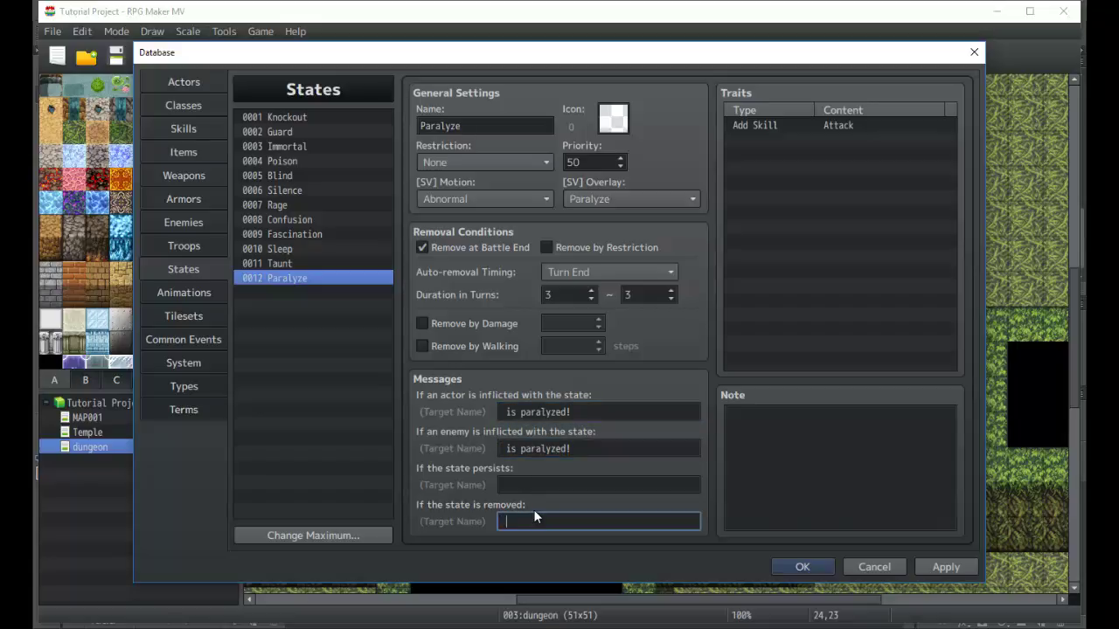
{"action": "type", "text": "is no longer paralyzed!"}
Give Paralyze the orange lightning icon, then return to the Taunt state
{"action": "left_click", "coordinate": [775, 425]}
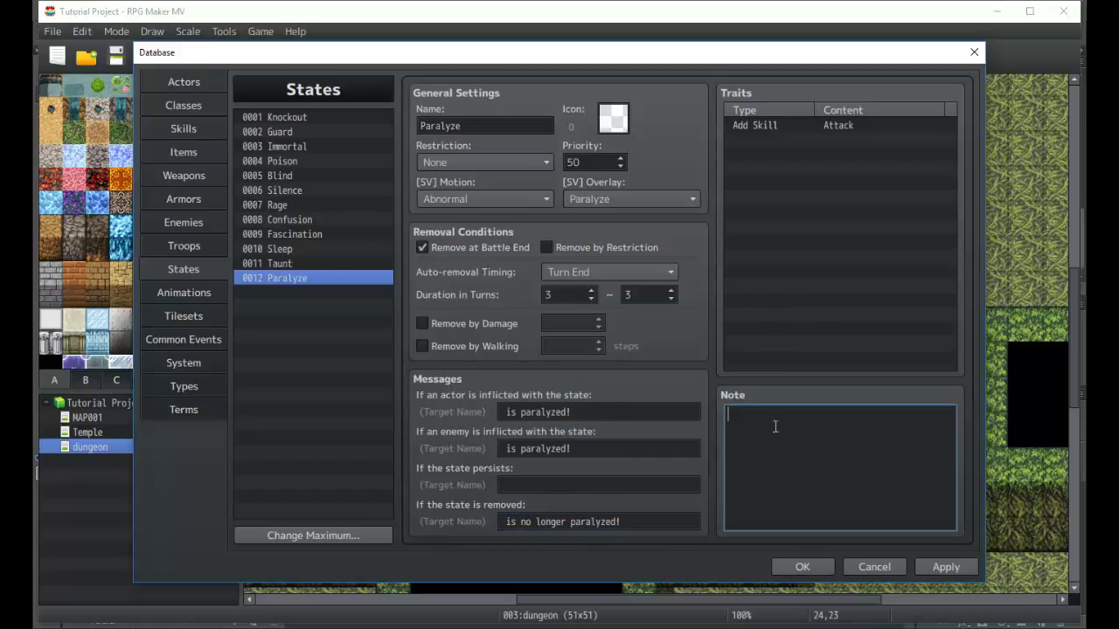
{"action": "left_click", "coordinate": [843, 324]}
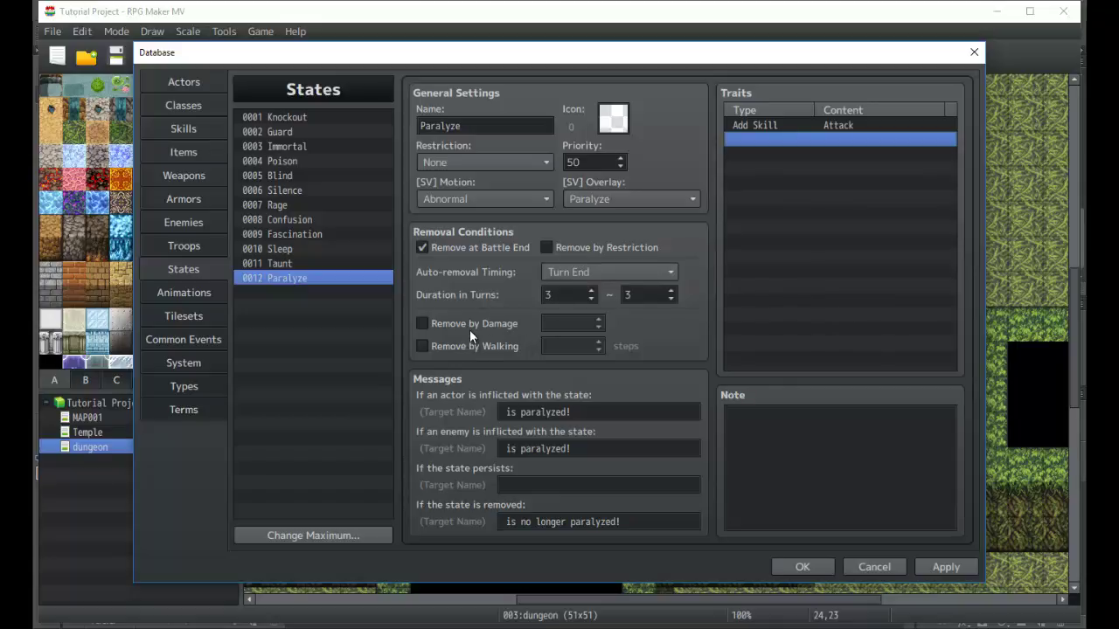
{"action": "double_click", "coordinate": [612, 118]}
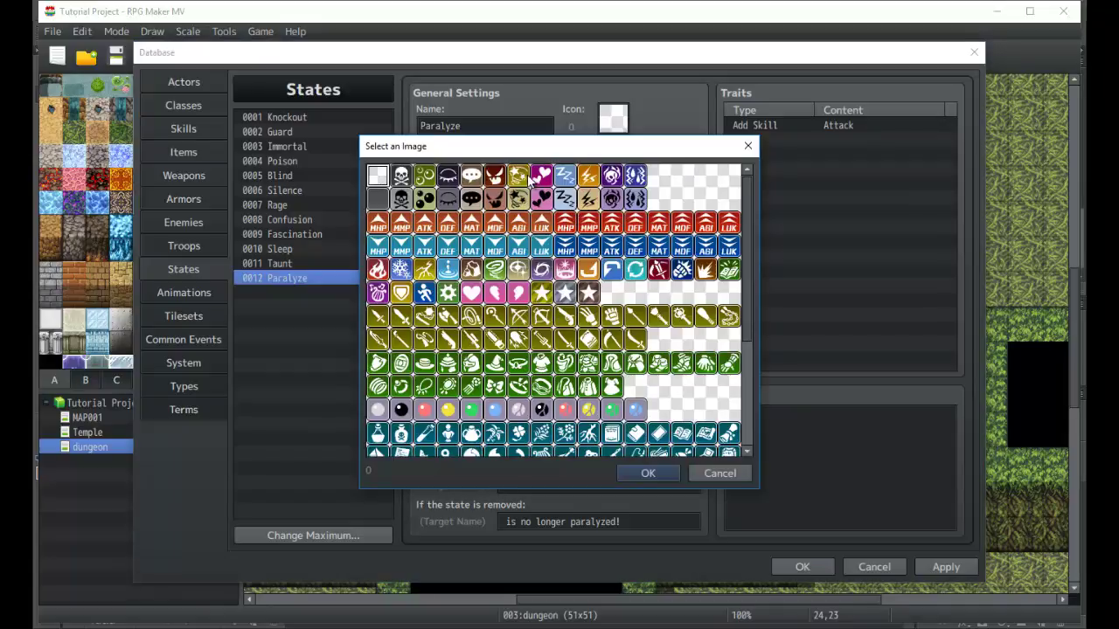
{"action": "double_click", "coordinate": [590, 177]}
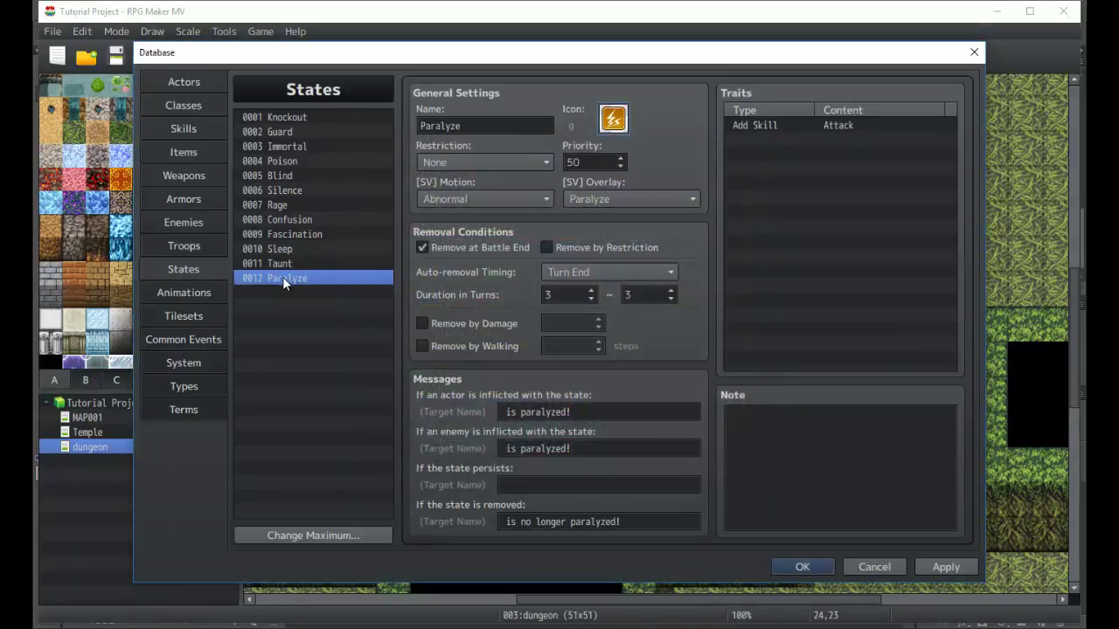
{"action": "left_click", "coordinate": [275, 264]}
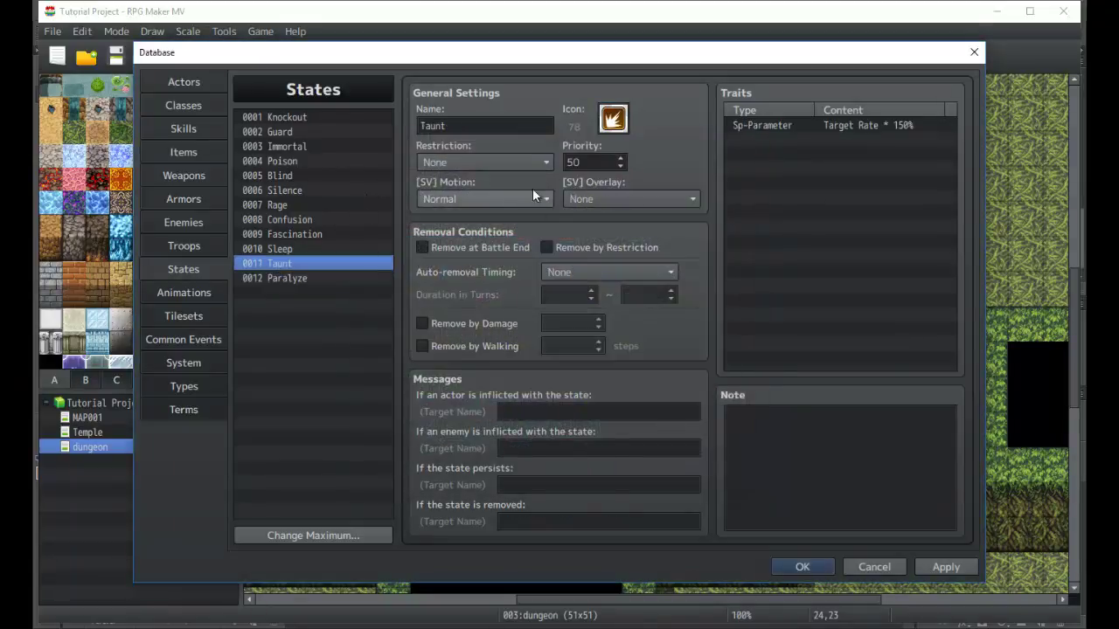
Keep [SV] Motion Normal, set [SV] Overlay to Rage, and enable Remove at Battle End
{"action": "left_click", "coordinate": [523, 200]}
{"action": "left_click", "coordinate": [491, 218]}
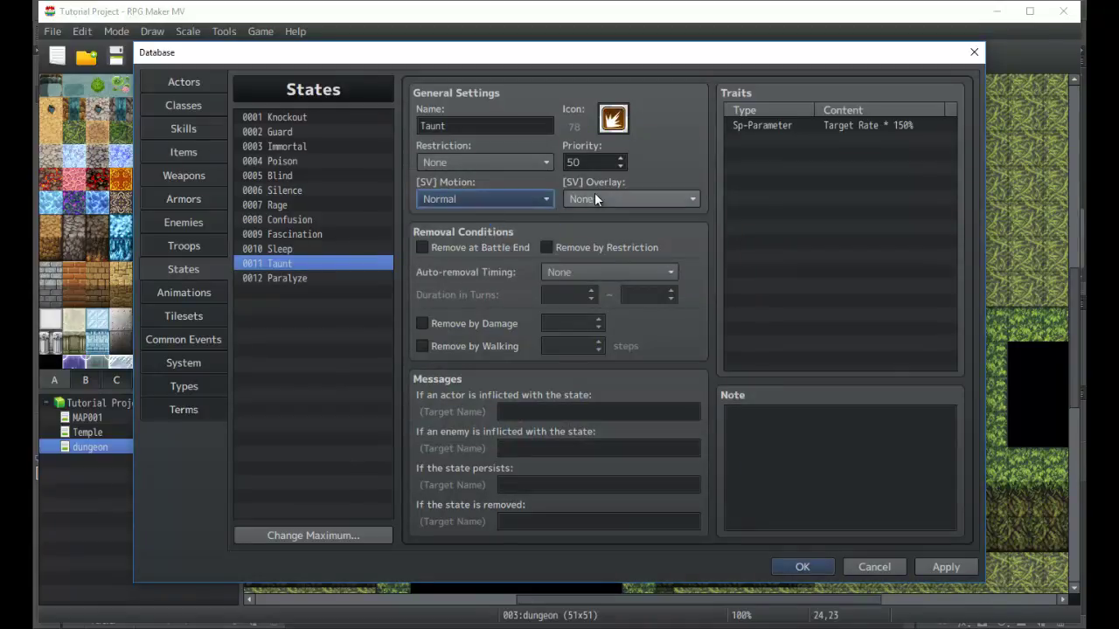
{"action": "left_click", "coordinate": [629, 199]}
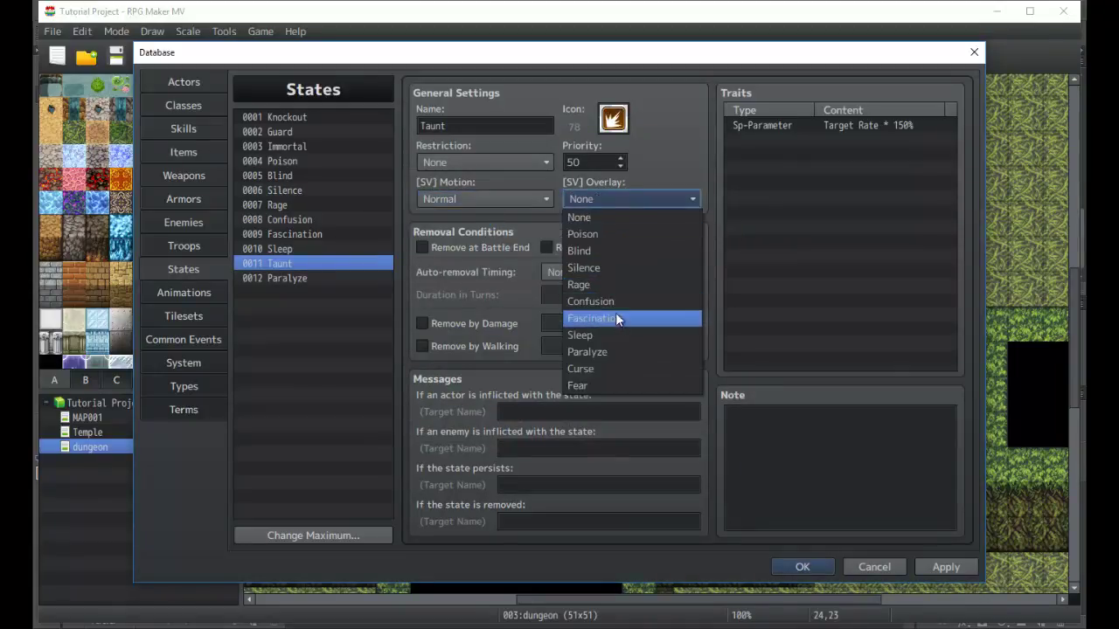
{"action": "left_click", "coordinate": [602, 284]}
{"action": "left_click", "coordinate": [596, 202]}
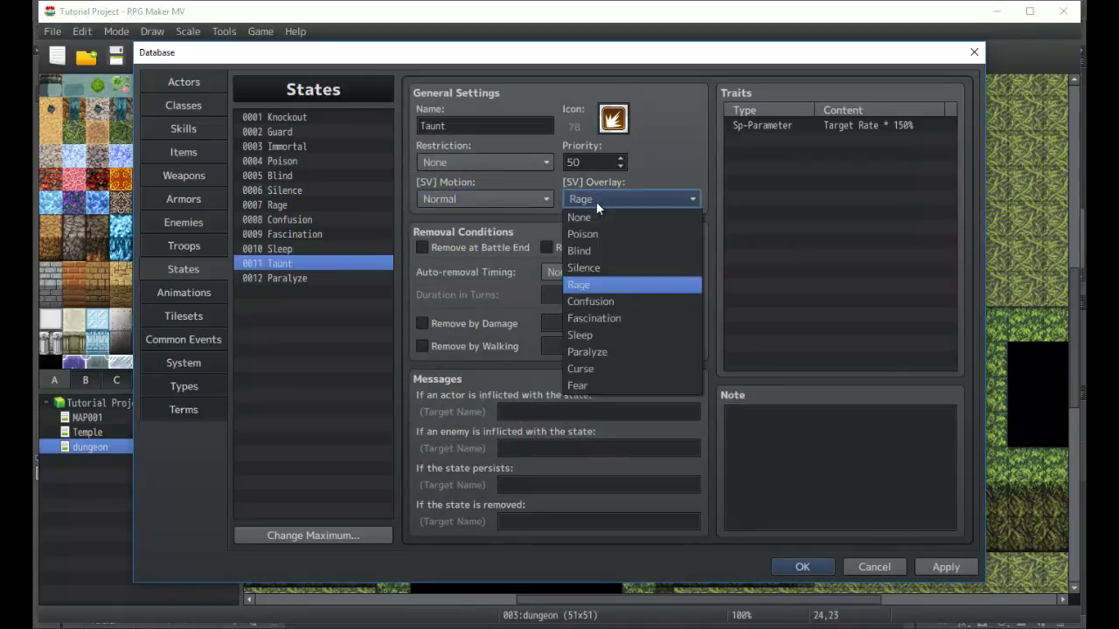
{"action": "left_click", "coordinate": [675, 167]}
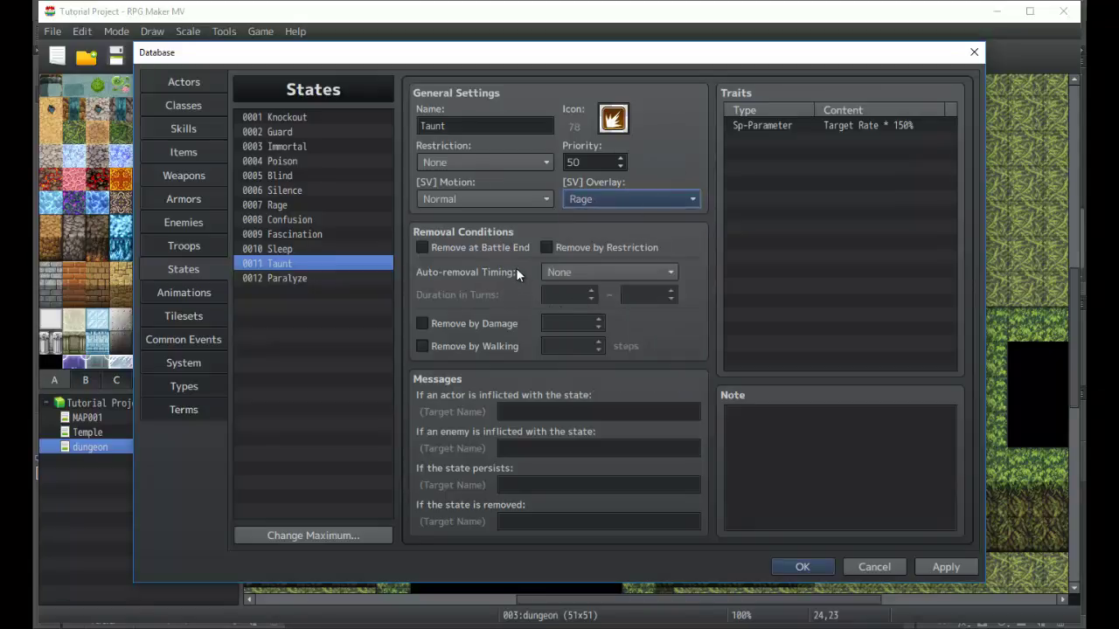
{"action": "left_click", "coordinate": [511, 245]}
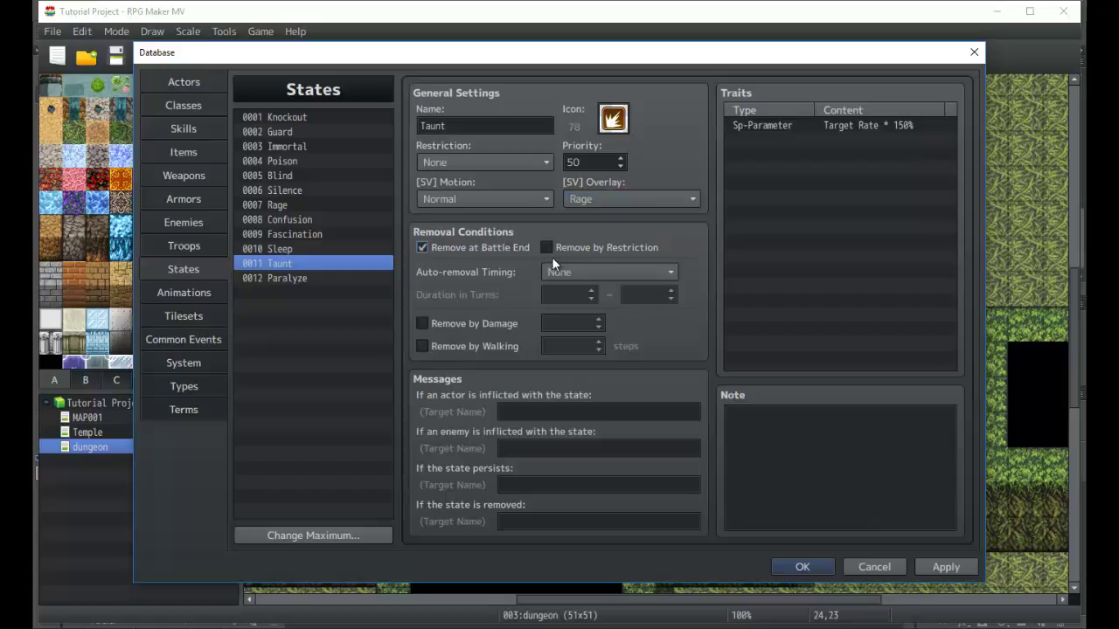
{"action": "left_click", "coordinate": [552, 248]}
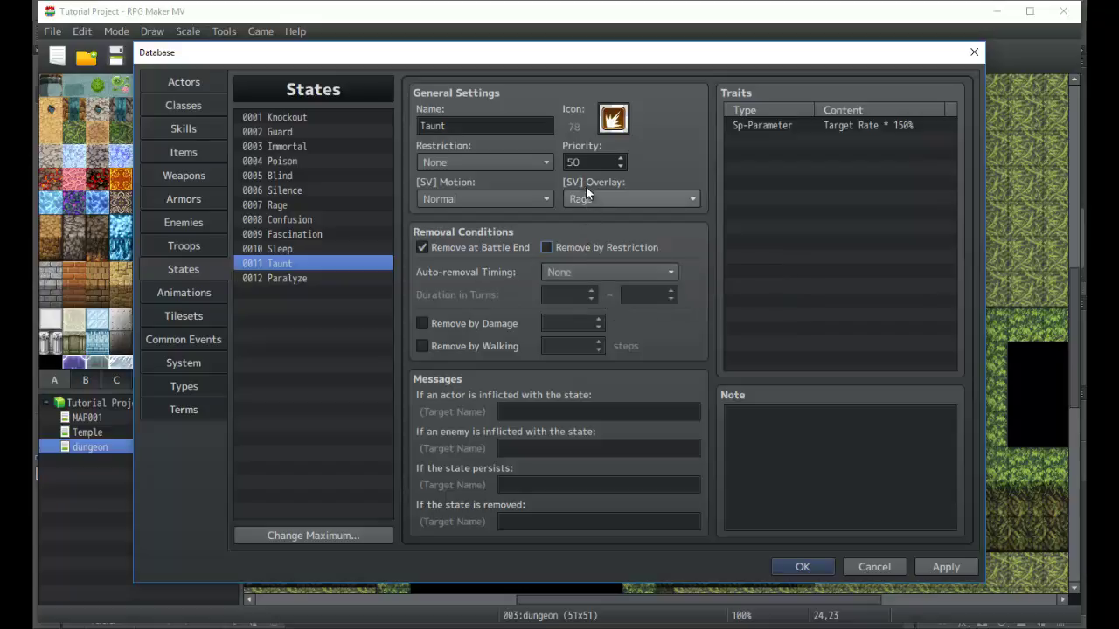
Set Taunt's auto-removal timing to Turn End and enter turn-duration values
{"action": "left_click", "coordinate": [562, 272]}
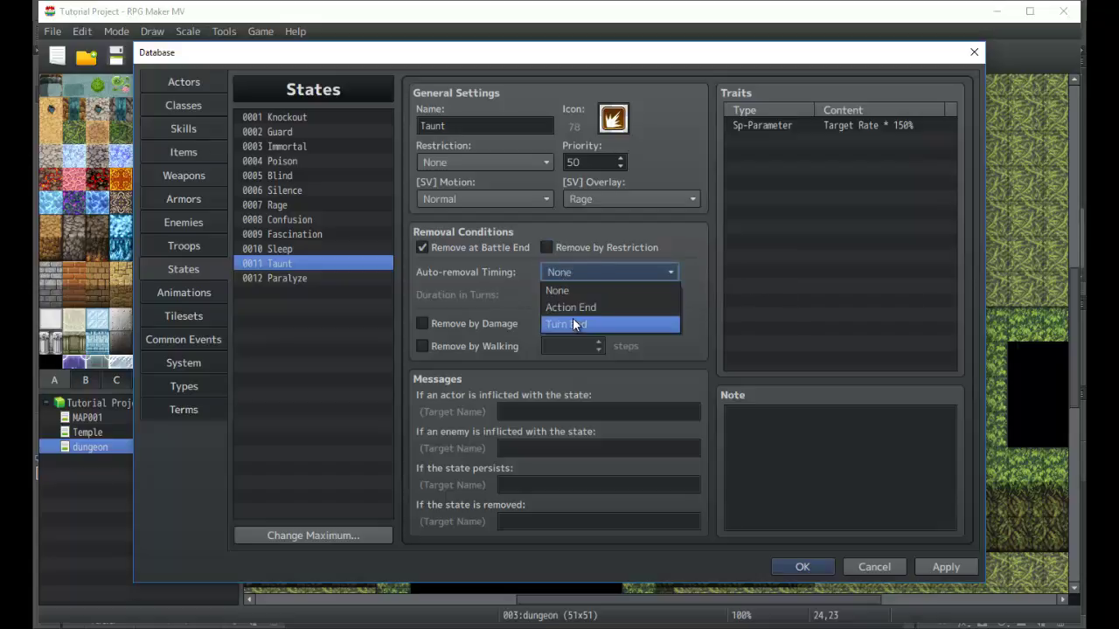
{"action": "left_click", "coordinate": [576, 320]}
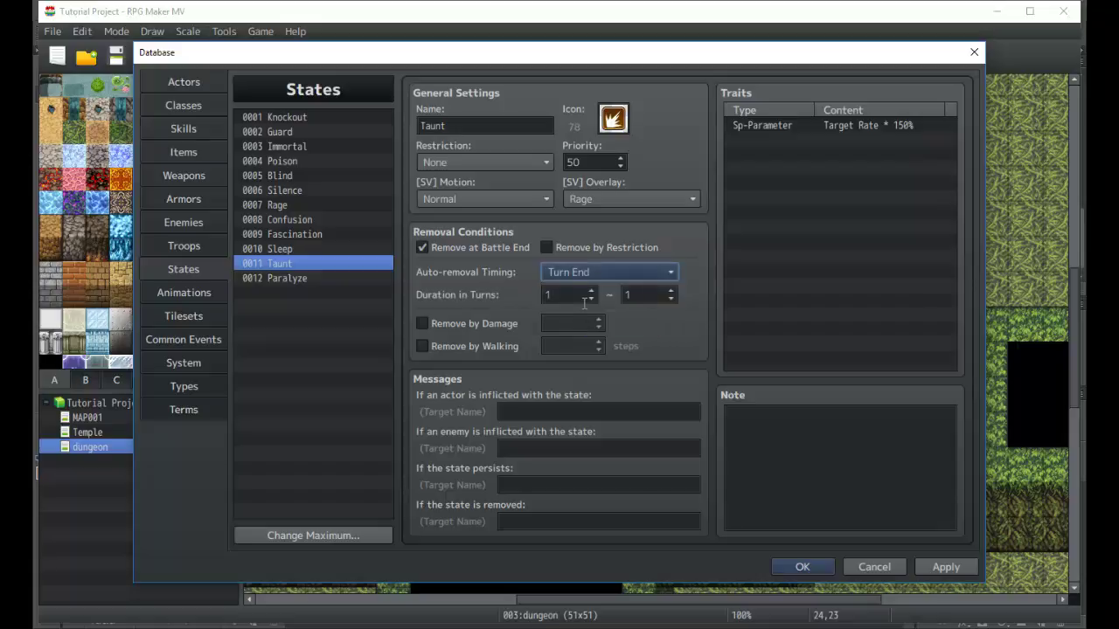
{"action": "key", "text": "Tab"}
{"action": "type", "text": "5"}
{"action": "key", "text": "Tab"}
{"action": "type", "text": "5"}
Enable Remove by Damage at 15% and bring the turn duration back to 1 ~ 1
{"action": "left_click", "coordinate": [472, 324]}
{"action": "double_click", "coordinate": [545, 324]}
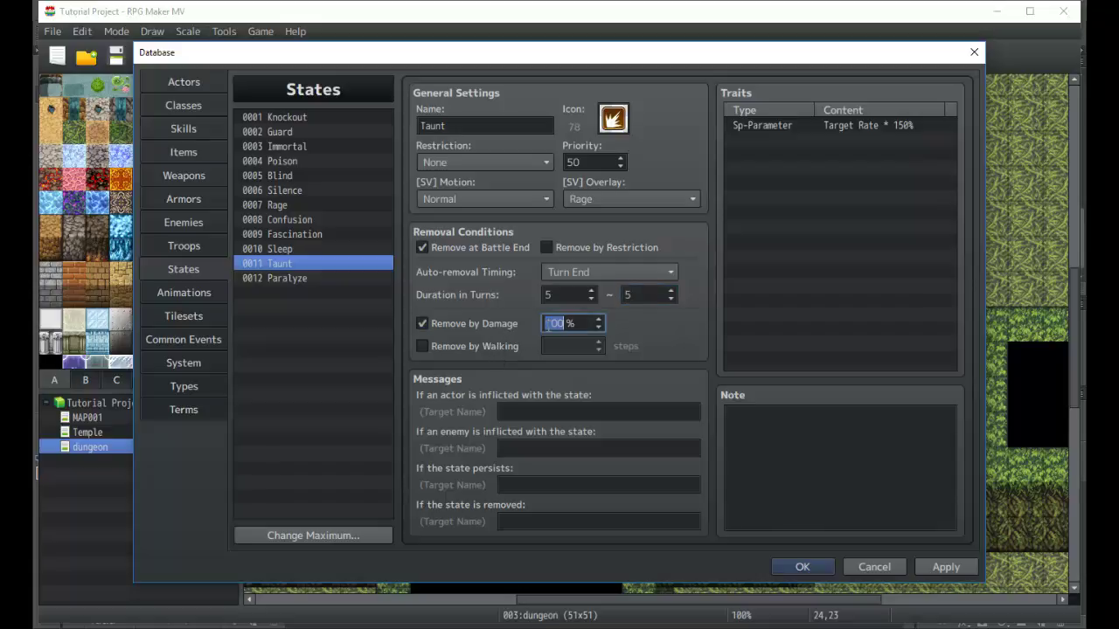
{"action": "type", "text": "25"}
{"action": "double_click", "coordinate": [556, 297]}
{"action": "type", "text": "0"}
{"action": "left_click", "coordinate": [670, 298]}
{"action": "double_click", "coordinate": [579, 321]}
{"action": "type", "text": "14"}
{"action": "key", "text": "Return"}
Add a new trait to Taunt from the empty Traits row and browse the trait category tabs
{"action": "left_click", "coordinate": [867, 260]}
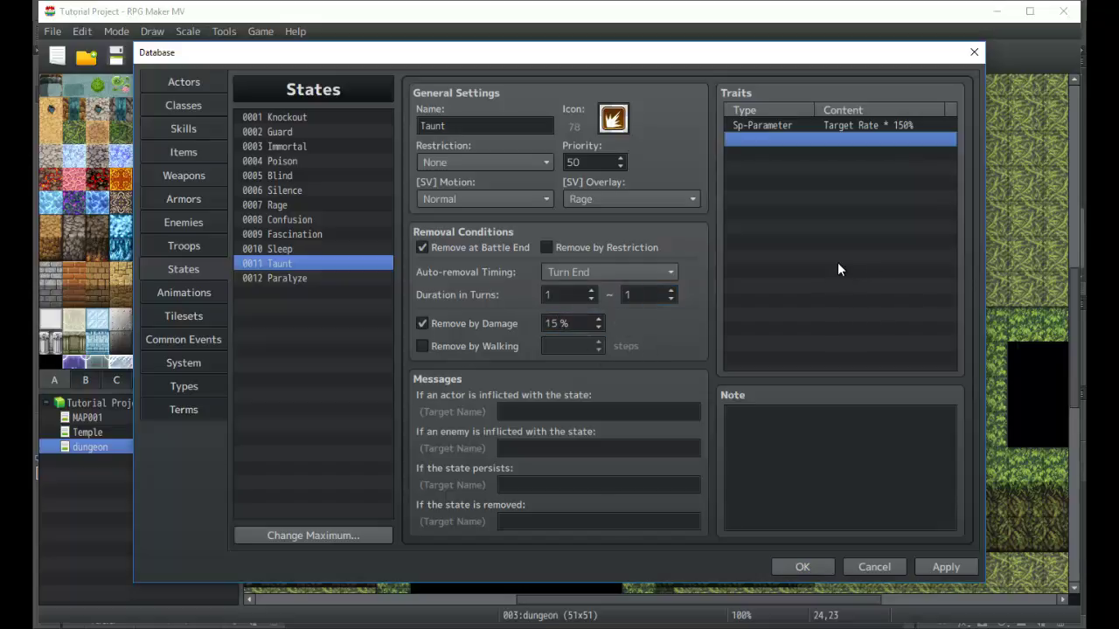
{"action": "double_click", "coordinate": [832, 233]}
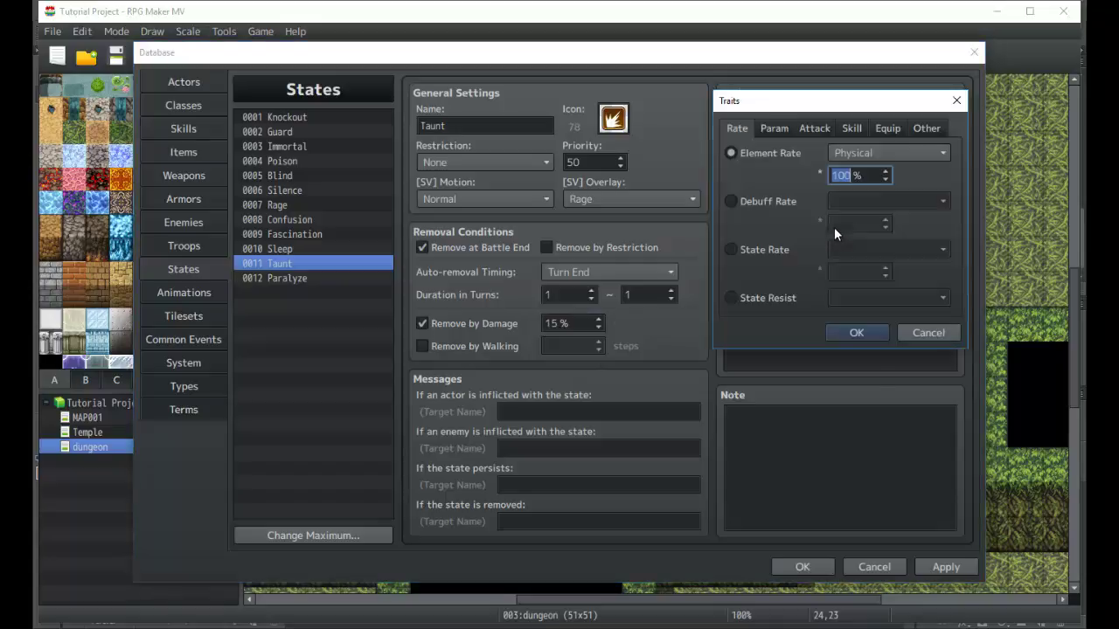
{"action": "left_click", "coordinate": [778, 130]}
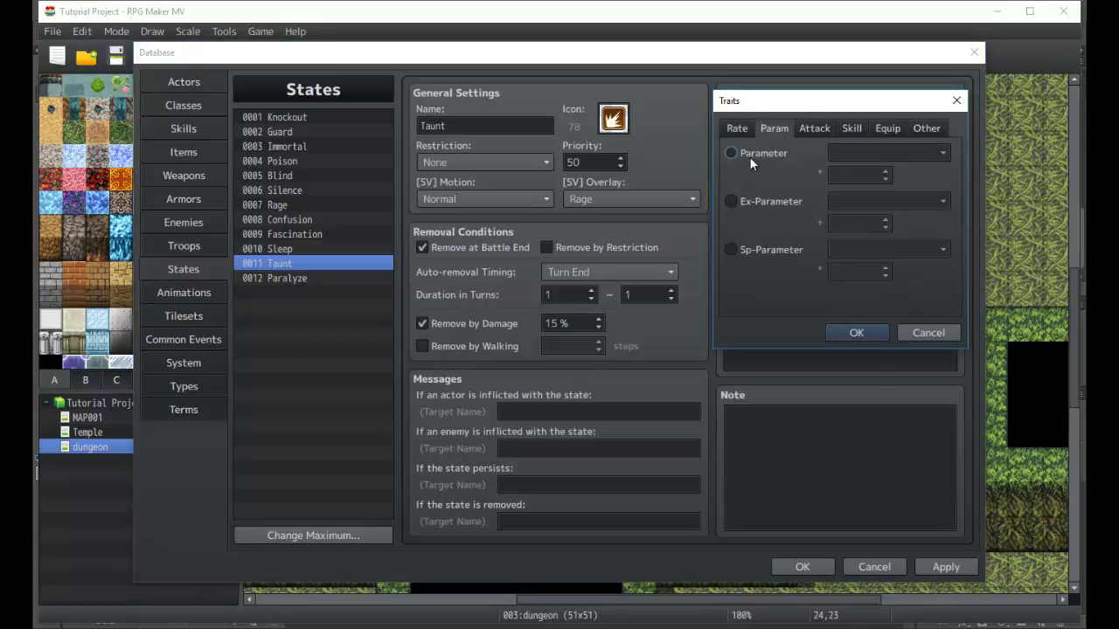
{"action": "left_click", "coordinate": [762, 201]}
{"action": "left_click", "coordinate": [761, 154]}
{"action": "left_click", "coordinate": [809, 129]}
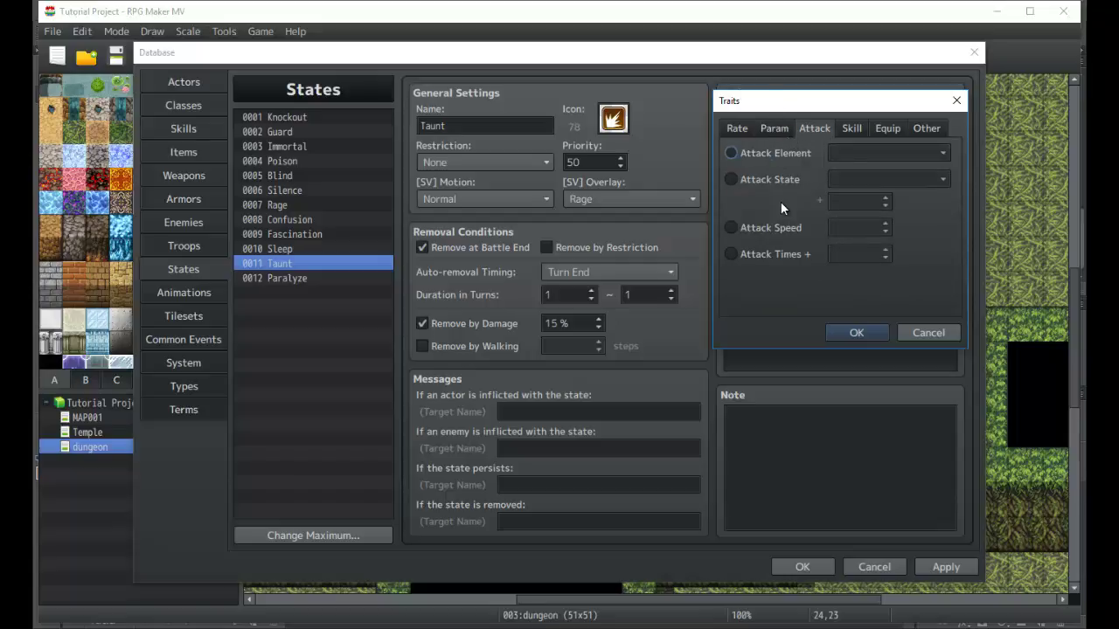
{"action": "left_click", "coordinate": [848, 131]}
{"action": "left_click", "coordinate": [774, 129]}
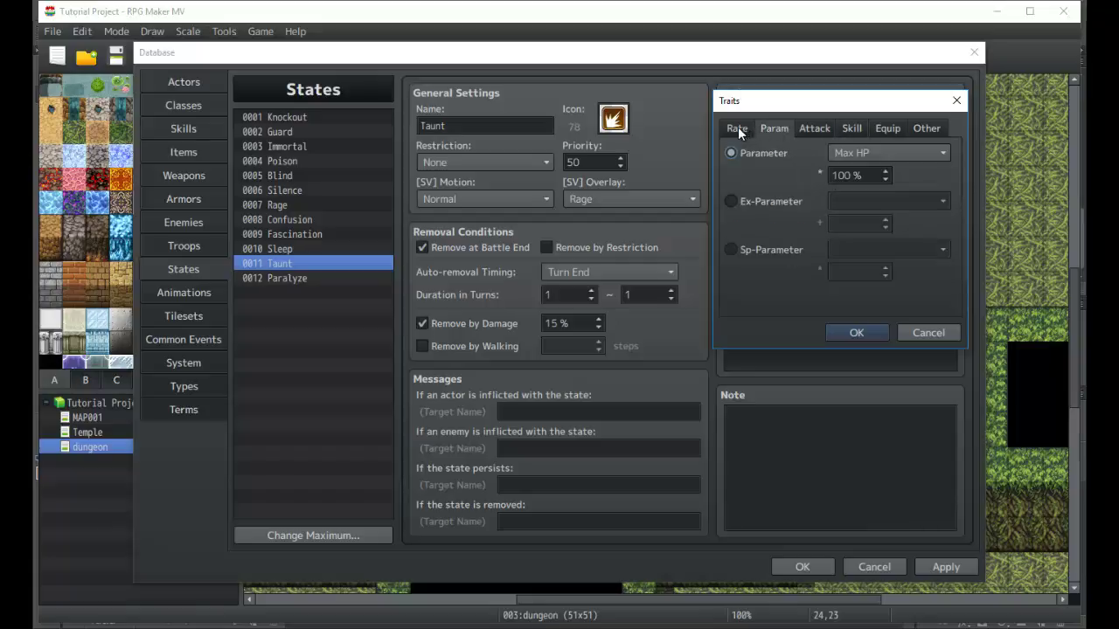
{"action": "left_click", "coordinate": [739, 131]}
{"action": "left_click", "coordinate": [784, 157]}
{"action": "left_click", "coordinate": [746, 203]}
{"action": "left_click", "coordinate": [764, 156]}
{"action": "left_click", "coordinate": [770, 131]}
Choose Sp-Parameter Guard Effect with 125% and confirm the trait
{"action": "left_click", "coordinate": [749, 252]}
{"action": "left_click", "coordinate": [880, 253]}
{"action": "left_click", "coordinate": [874, 287]}
{"action": "double_click", "coordinate": [866, 272]}
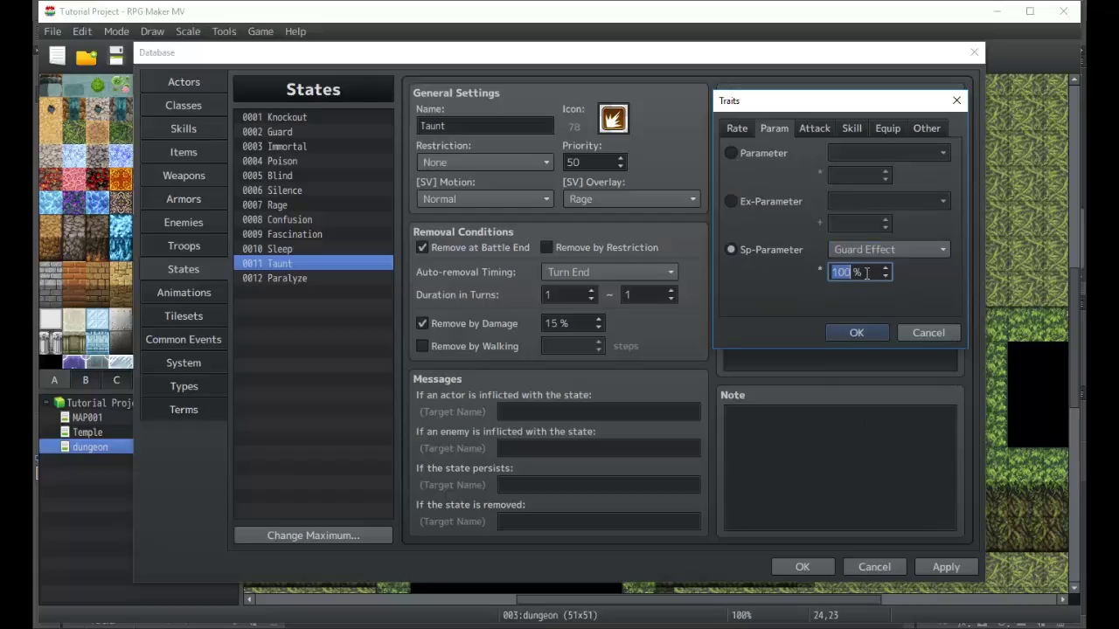
{"action": "type", "text": "125"}
{"action": "key", "text": "Return"}
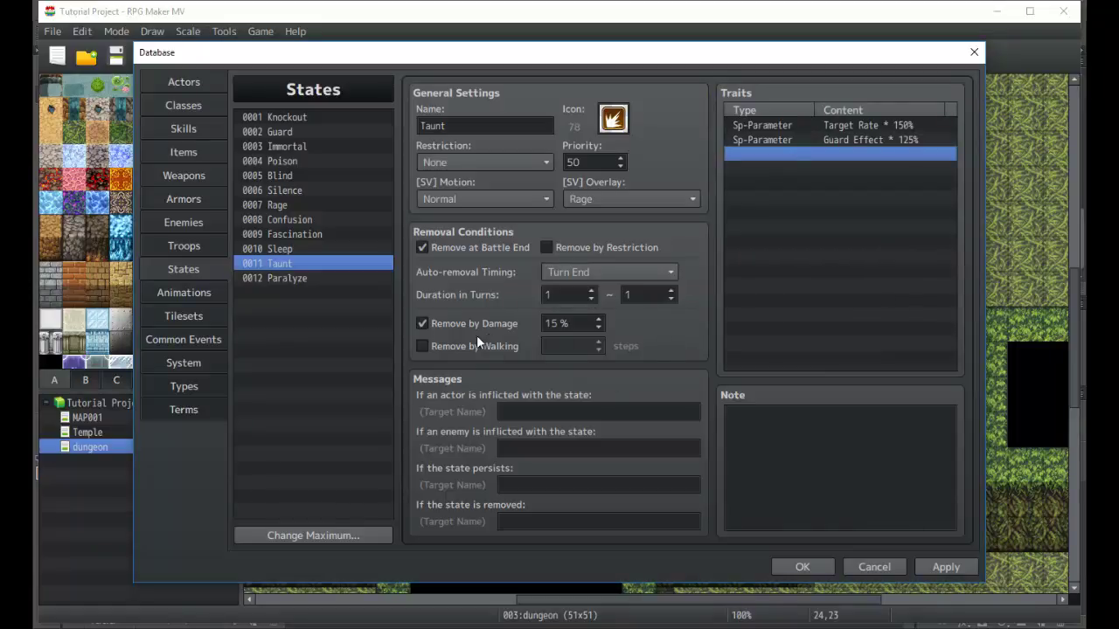
Set Taunt's Auto-removal Timing to None
{"action": "double_click", "coordinate": [561, 295]}
{"action": "left_click", "coordinate": [588, 272]}
{"action": "left_click", "coordinate": [581, 287]}
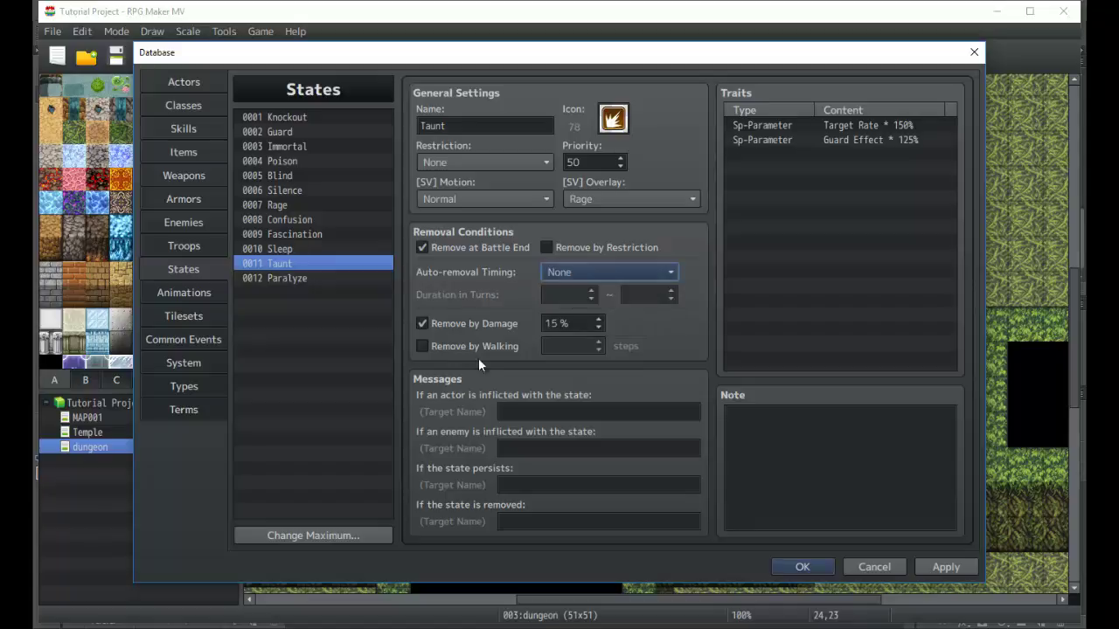
{"action": "left_click", "coordinate": [774, 258]}
Switch between 0012 Paralyze and 0011 Taunt, ending on Paralyze
{"action": "left_click", "coordinate": [341, 280]}
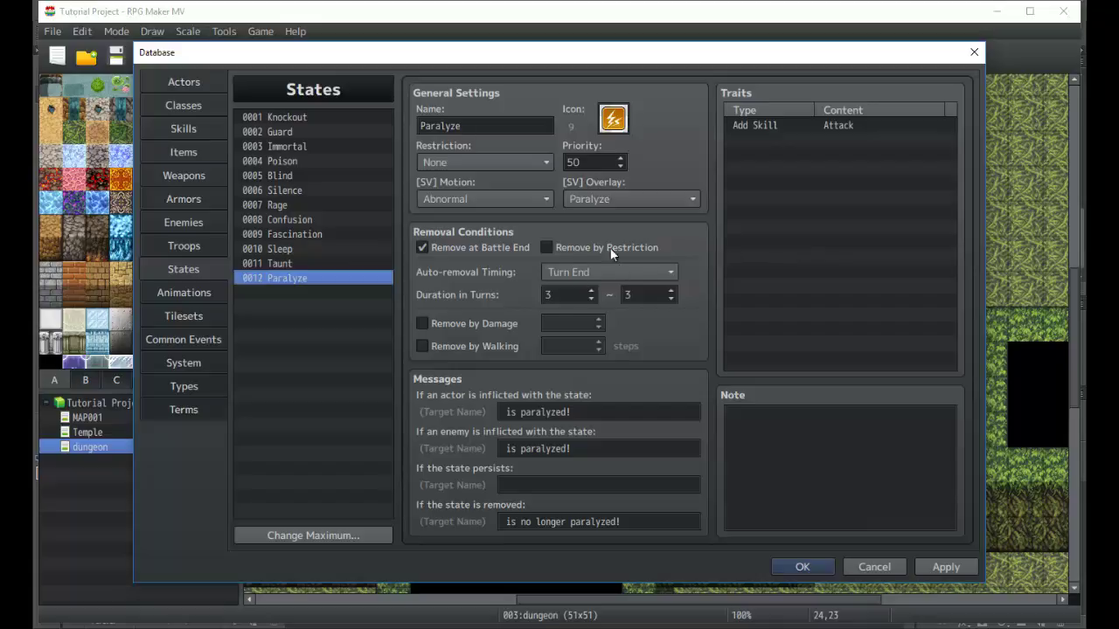
{"action": "left_click", "coordinate": [333, 263]}
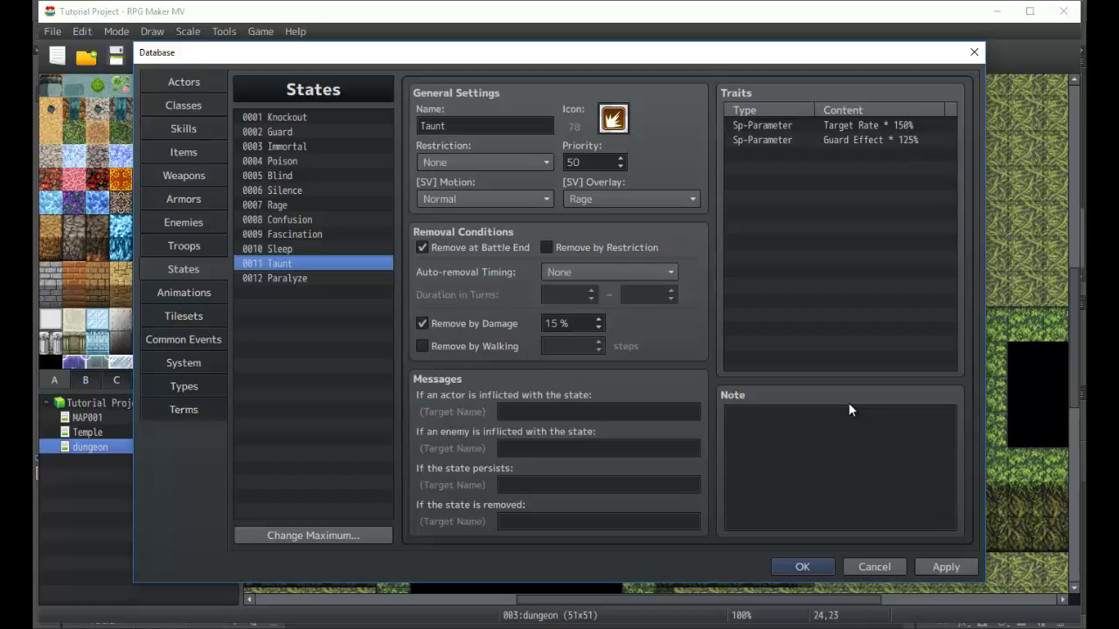
{"action": "left_click", "coordinate": [385, 278]}
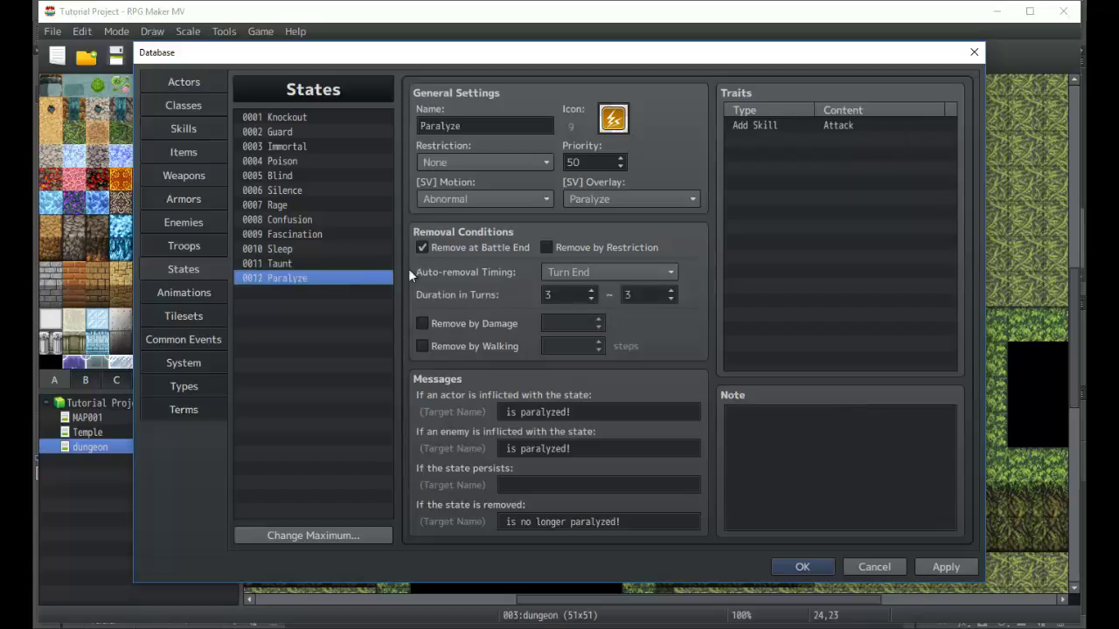